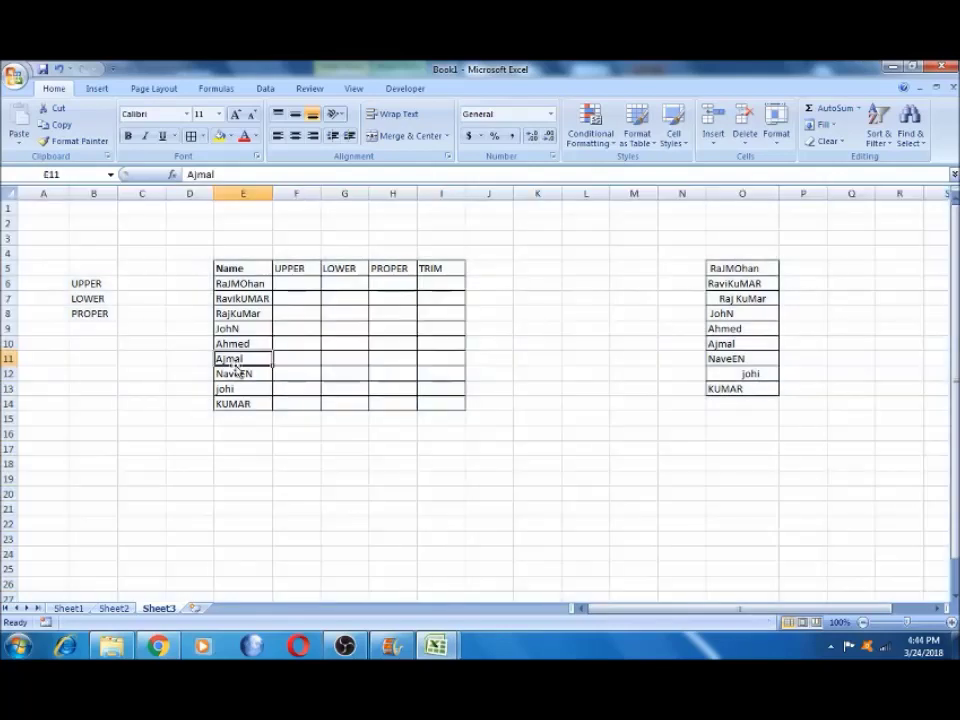
Add TRIM in B9 below UPPER, LOWER and PROPER, then zoom in on columns A and B.
{"action": "left_click", "coordinate": [243, 360]}
{"action": "left_click", "coordinate": [99, 330]}
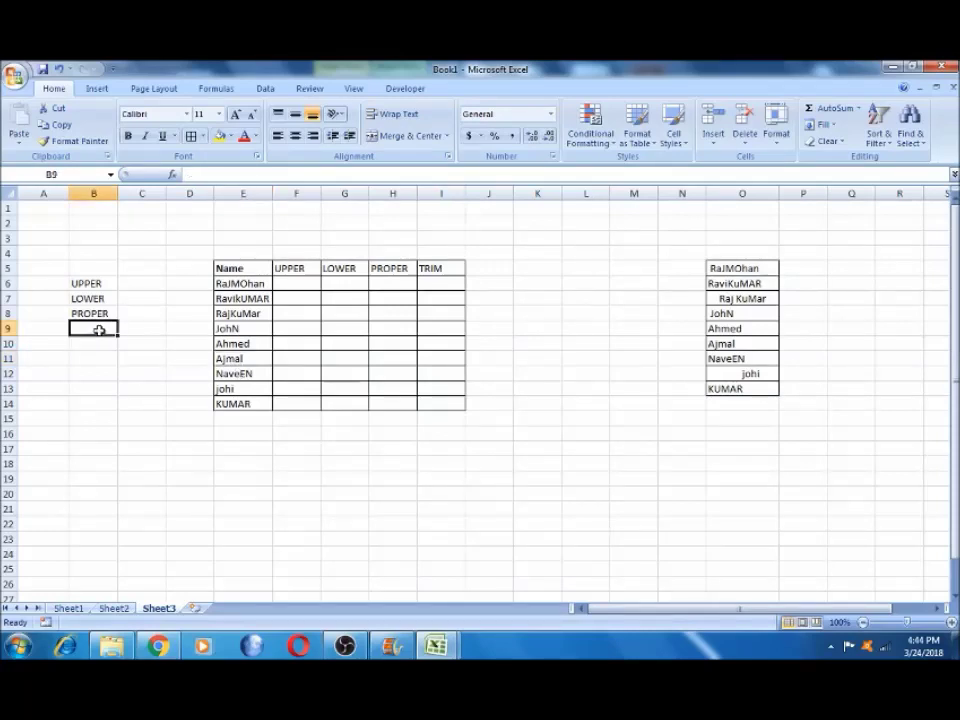
{"action": "type", "text": "TRIM"}
{"action": "key", "text": "Tab"}
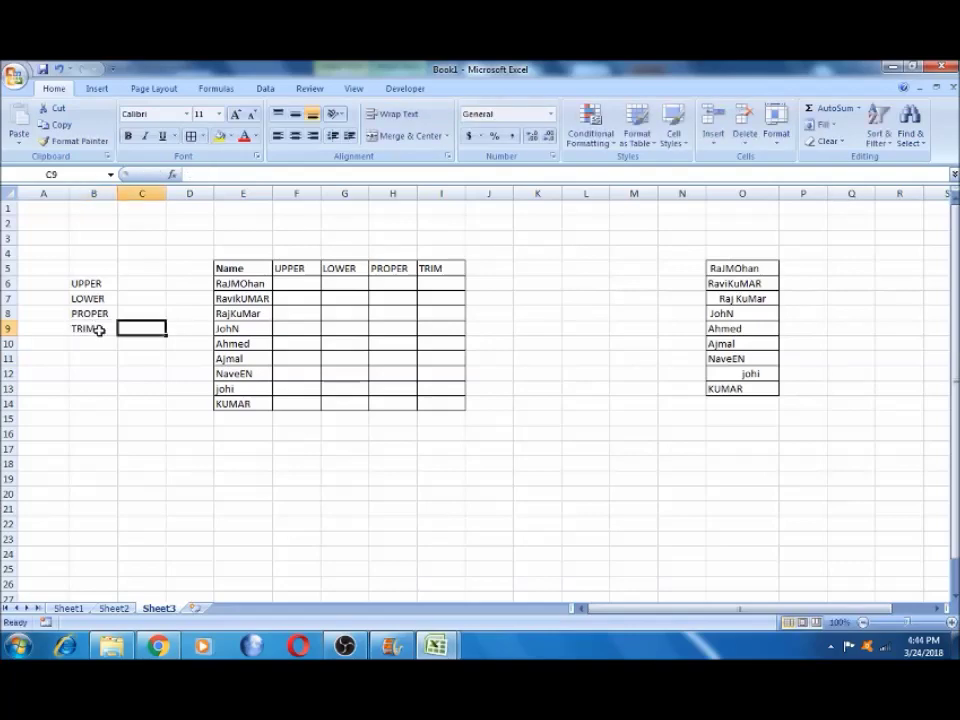
{"action": "scroll", "coordinate": [474, 497], "scroll_direction": "up", "scroll_amount": 1, "text": "ctrl"}
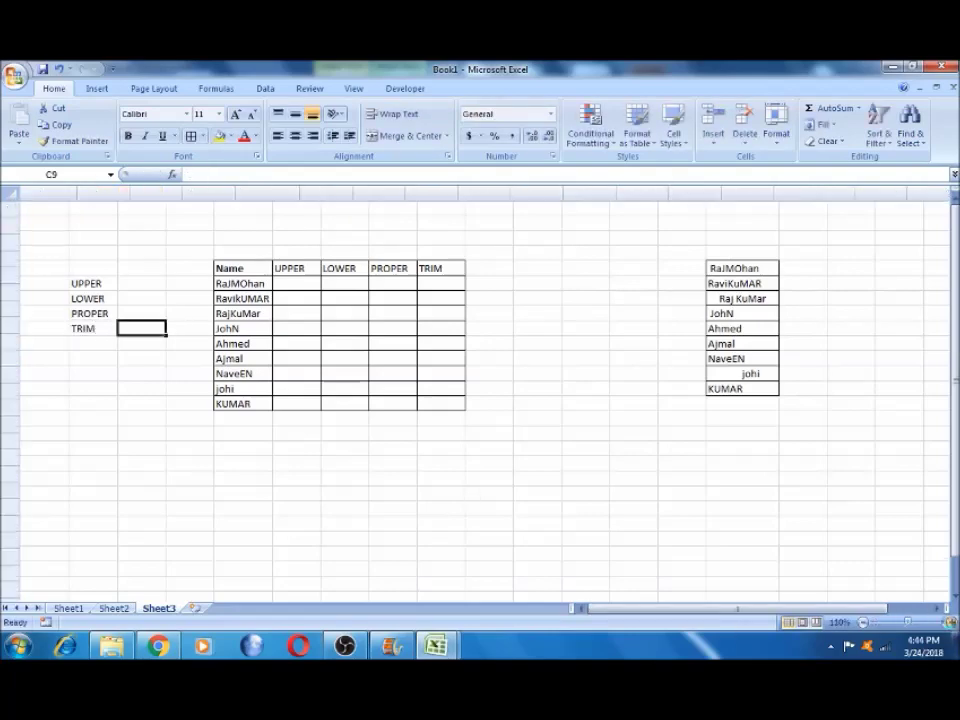
{"action": "scroll", "coordinate": [449, 457], "scroll_direction": "up", "scroll_amount": 2, "text": "ctrl"}
{"action": "scroll", "coordinate": [449, 457], "scroll_direction": "up", "scroll_amount": 1, "text": "ctrl"}
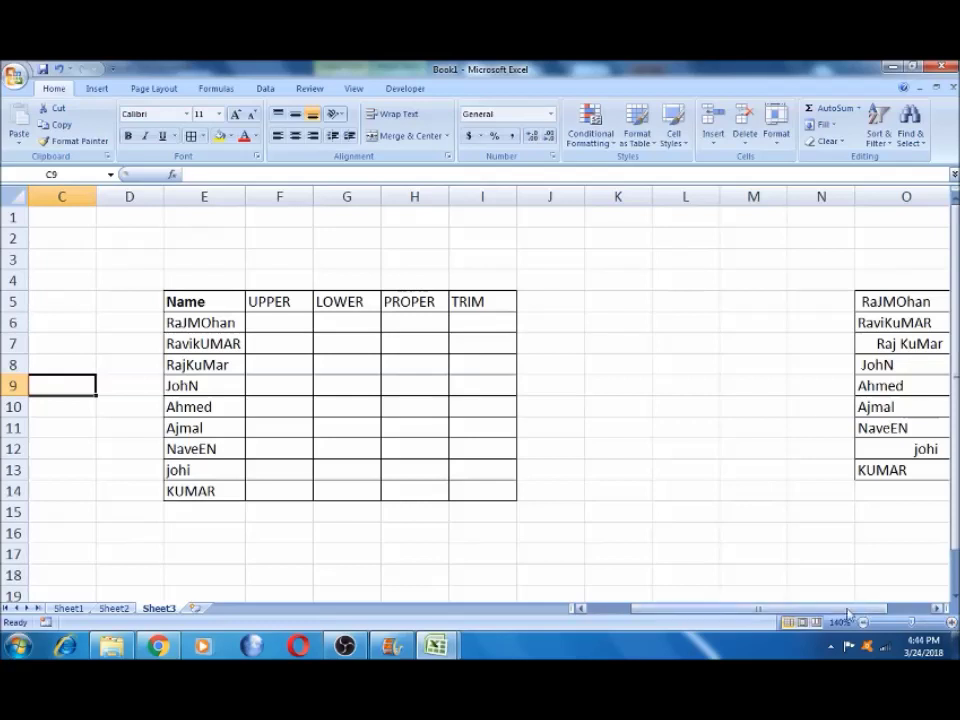
{"action": "left_click_drag", "start_coordinate": [848, 609], "coordinate": [812, 609]}
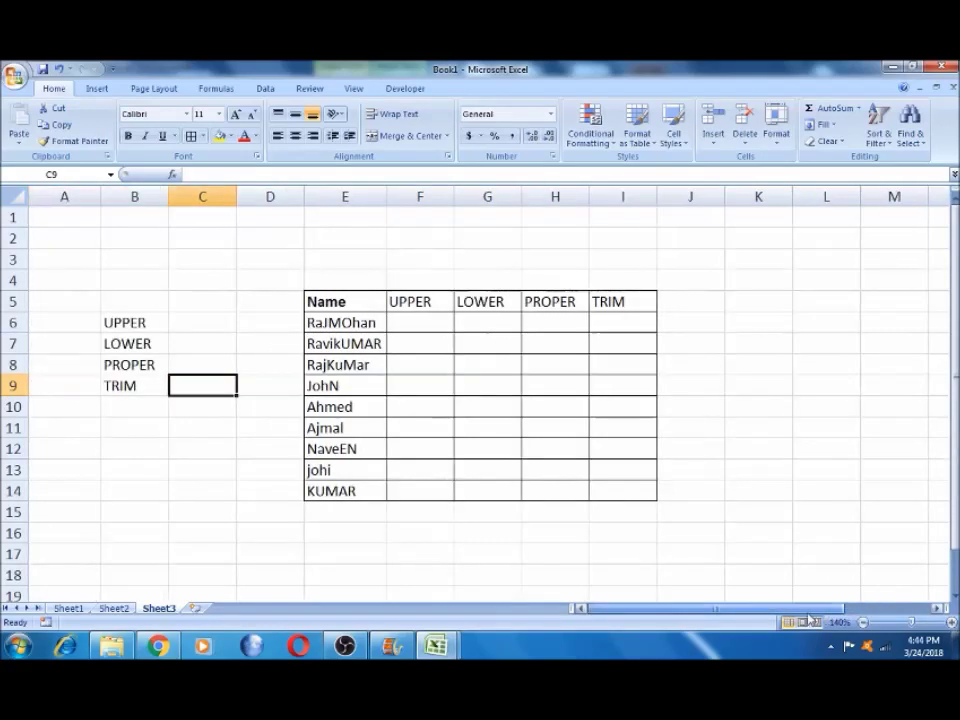
{"action": "left_click", "coordinate": [426, 321]}
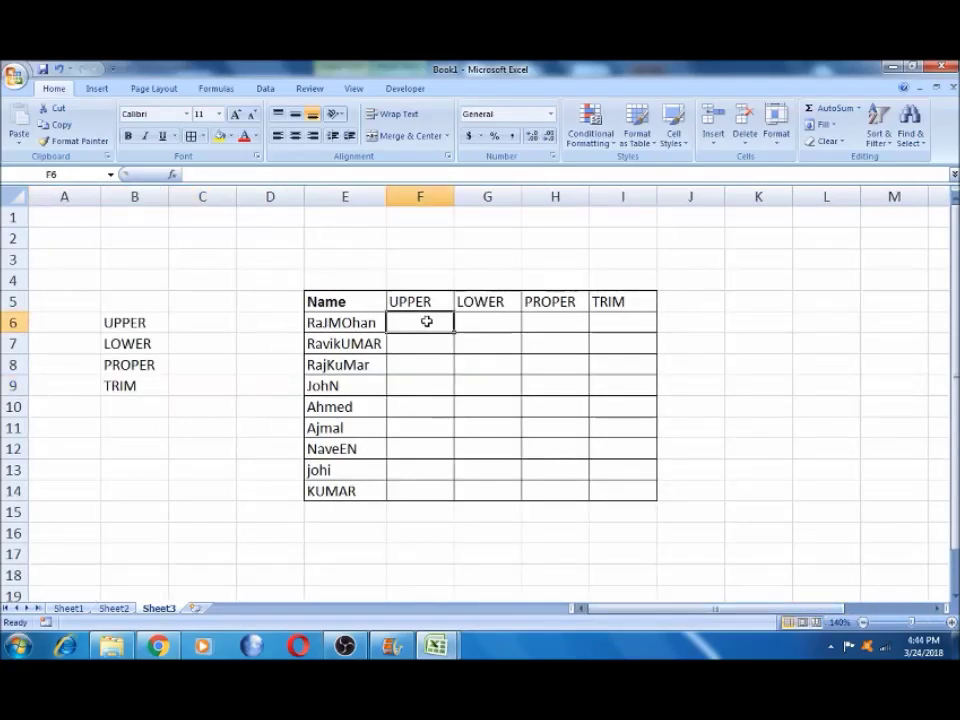
{"action": "left_click", "coordinate": [419, 296]}
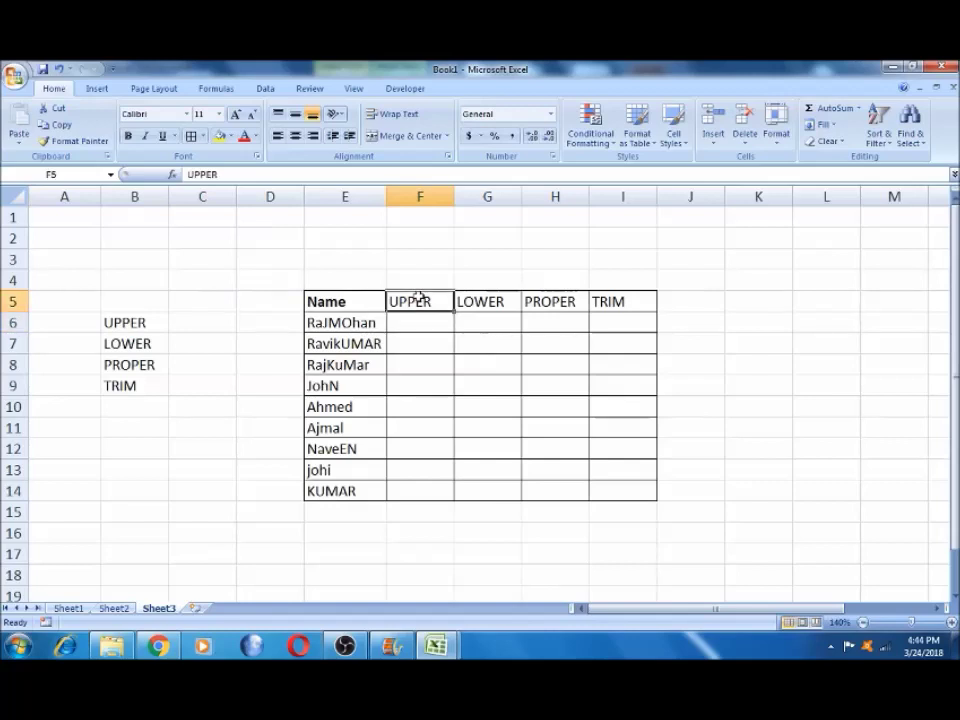
{"action": "left_click", "coordinate": [329, 323]}
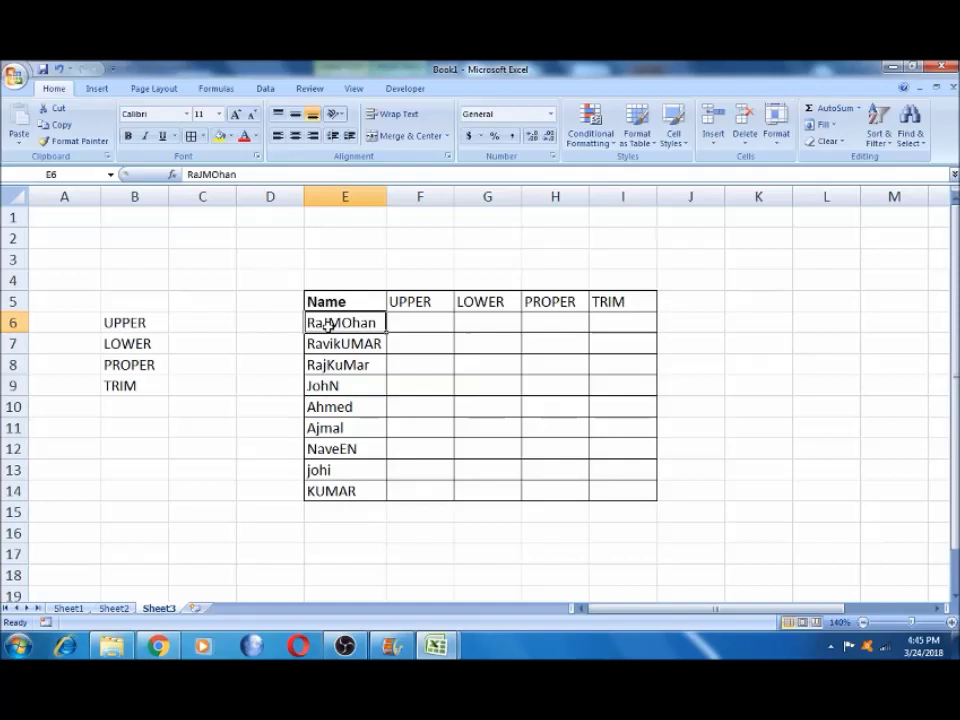
{"action": "key", "text": "Right"}
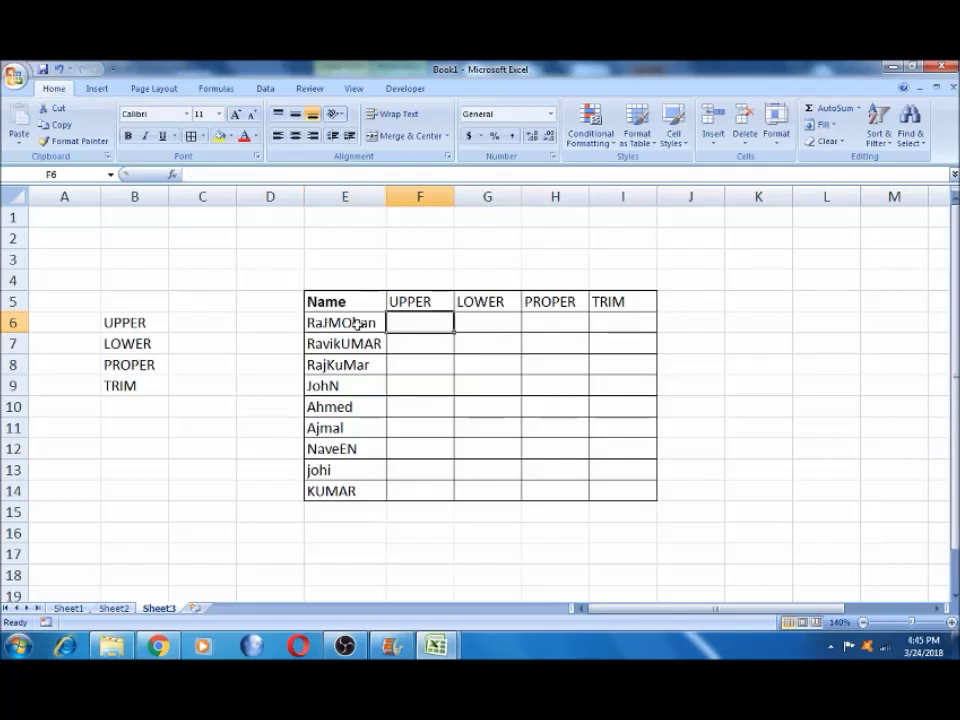
{"action": "left_click", "coordinate": [350, 323]}
{"action": "key", "text": "Down"}
{"action": "key", "text": "Down"}
{"action": "key", "text": "Down"}
{"action": "key", "text": "Down"}
{"action": "key", "text": "Down"}
{"action": "key", "text": "Down"}
{"action": "key", "text": "Up"}
{"action": "key", "text": "Up"}
{"action": "key", "text": "Up"}
{"action": "key", "text": "Up"}
{"action": "key", "text": "Up"}
{"action": "key", "text": "Up"}
{"action": "key", "text": "Up"}
{"action": "key", "text": "Down"}
{"action": "key", "text": "Up"}
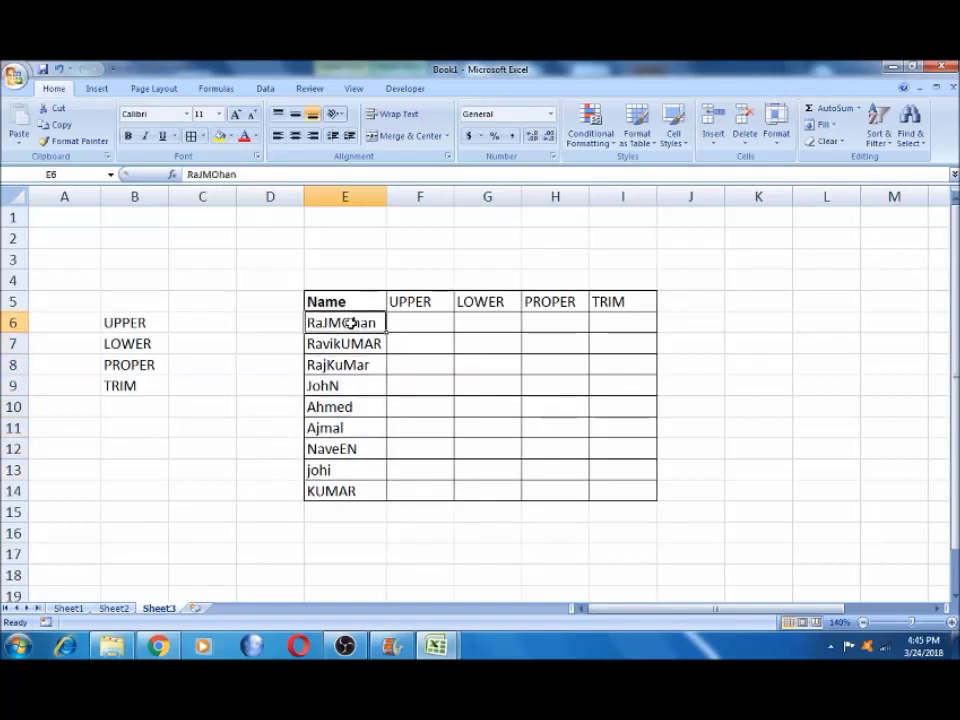
{"action": "key", "text": "Right"}
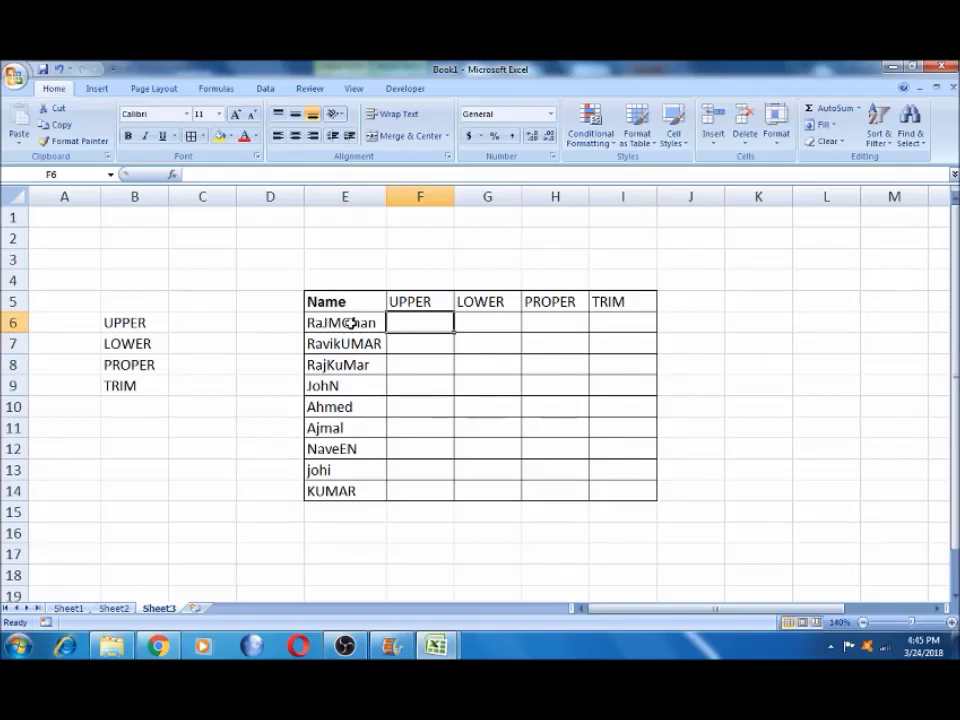
{"action": "left_click", "coordinate": [952, 622]}
{"action": "left_click", "coordinate": [952, 622]}
Enter =UPPER(E6) in F6 to show RAJMOHAN.
{"action": "type", "text": "="}
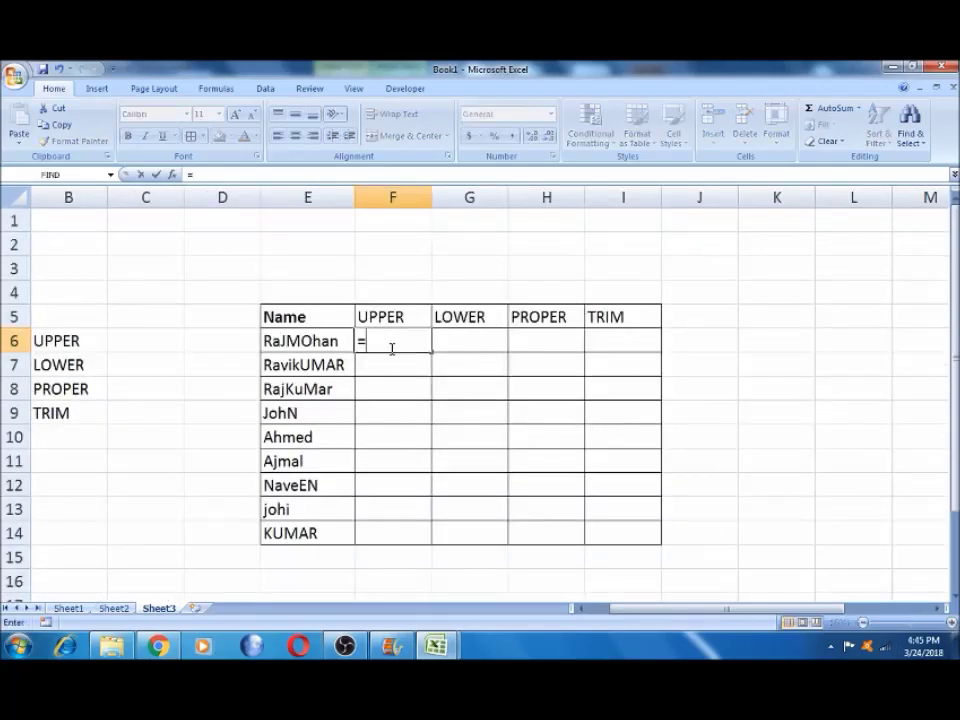
{"action": "type", "text": "UP"}
{"action": "key", "text": "Tab"}
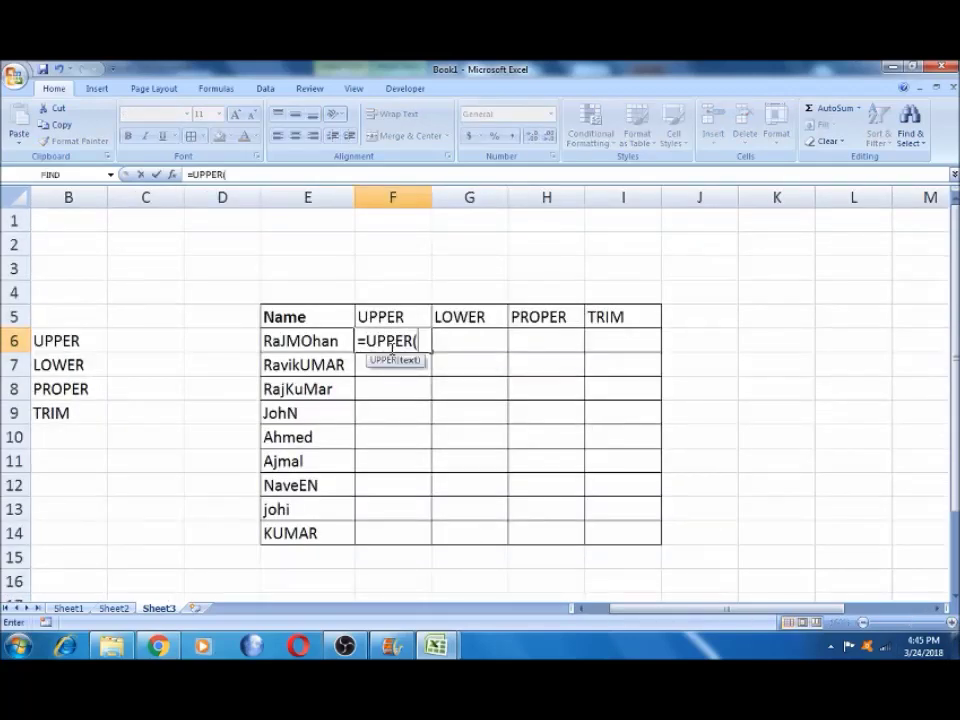
{"action": "left_click", "coordinate": [298, 341]}
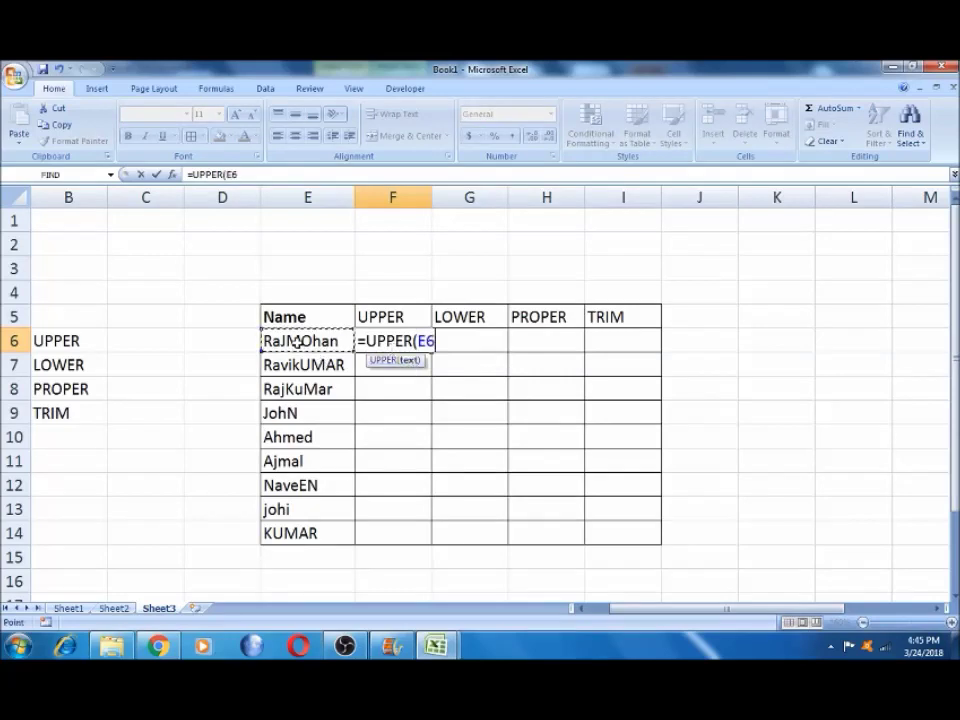
{"action": "type", "text": ")"}
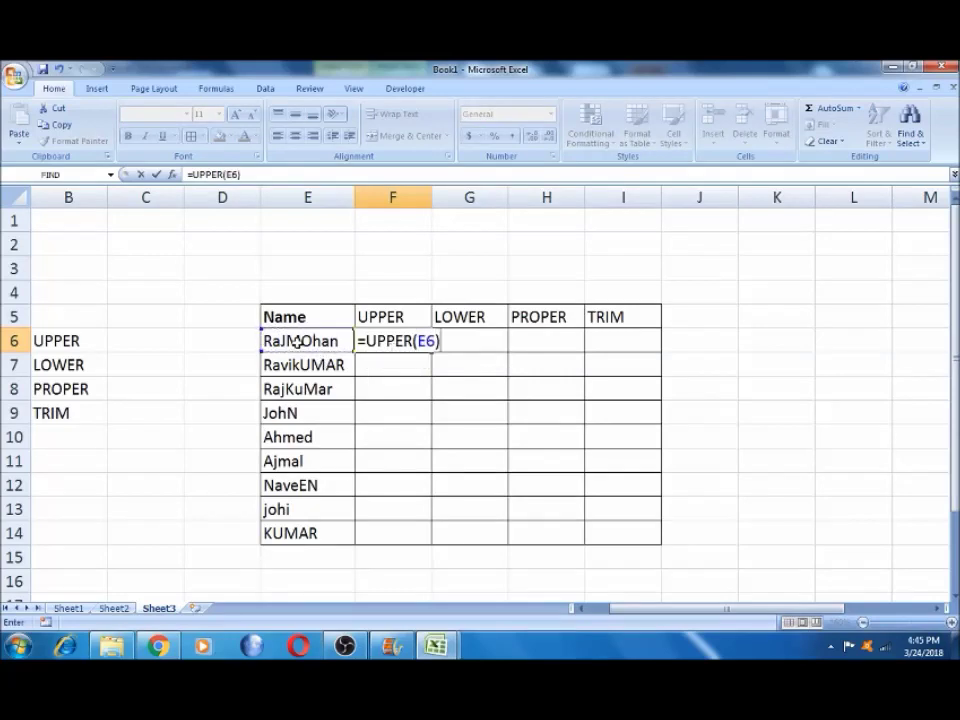
{"action": "key", "text": "Return"}
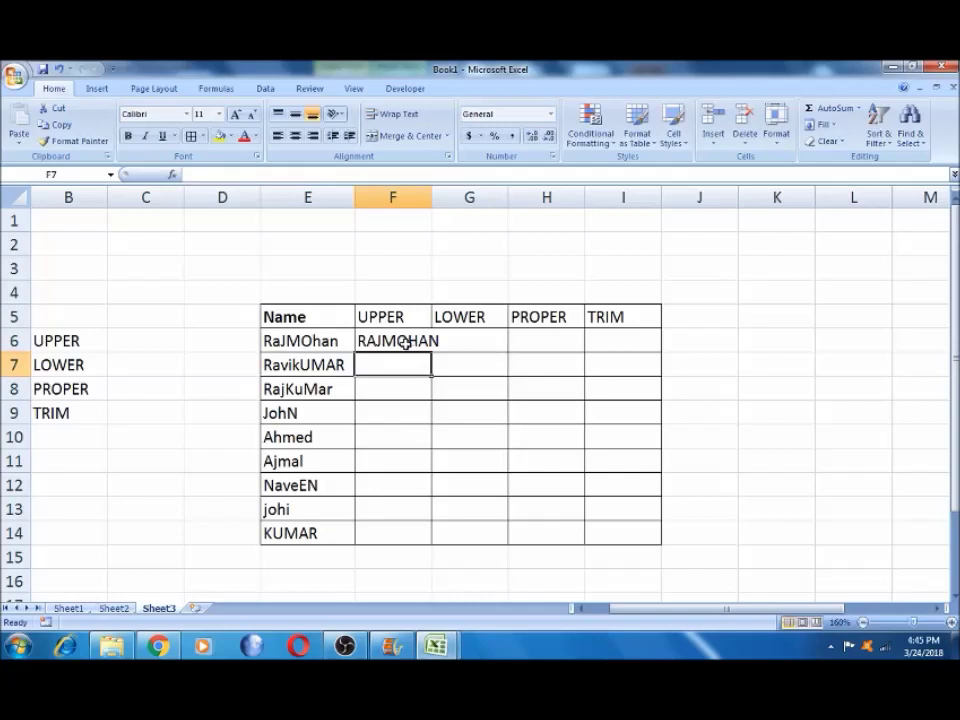
Compare the original names in column E with the result and widen column F slightly.
{"action": "left_click", "coordinate": [401, 339]}
{"action": "left_click", "coordinate": [311, 341]}
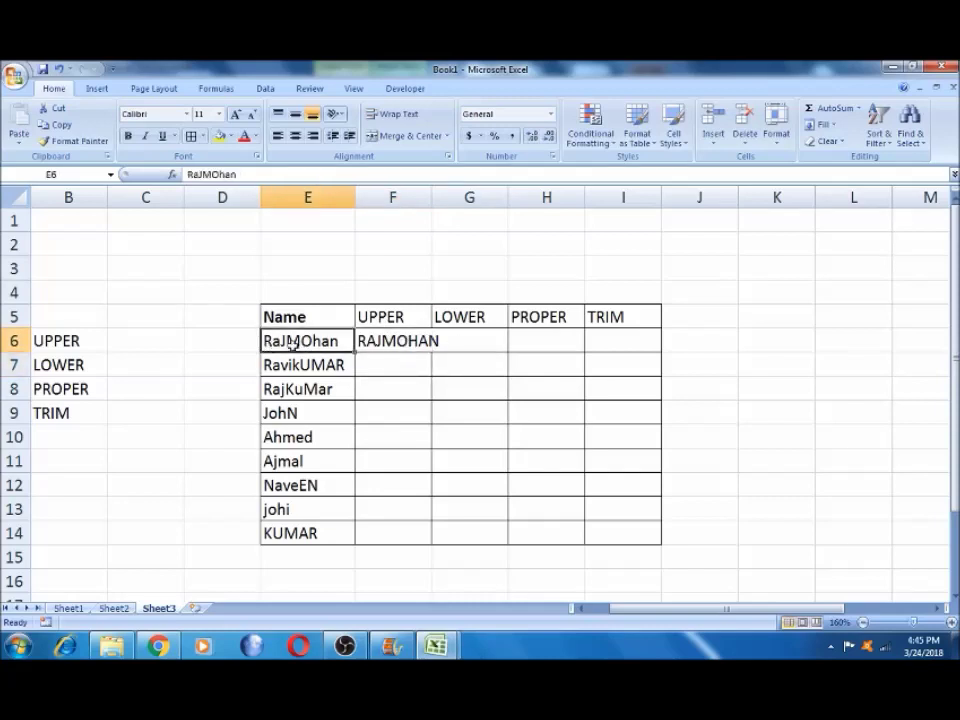
{"action": "left_click", "coordinate": [309, 364]}
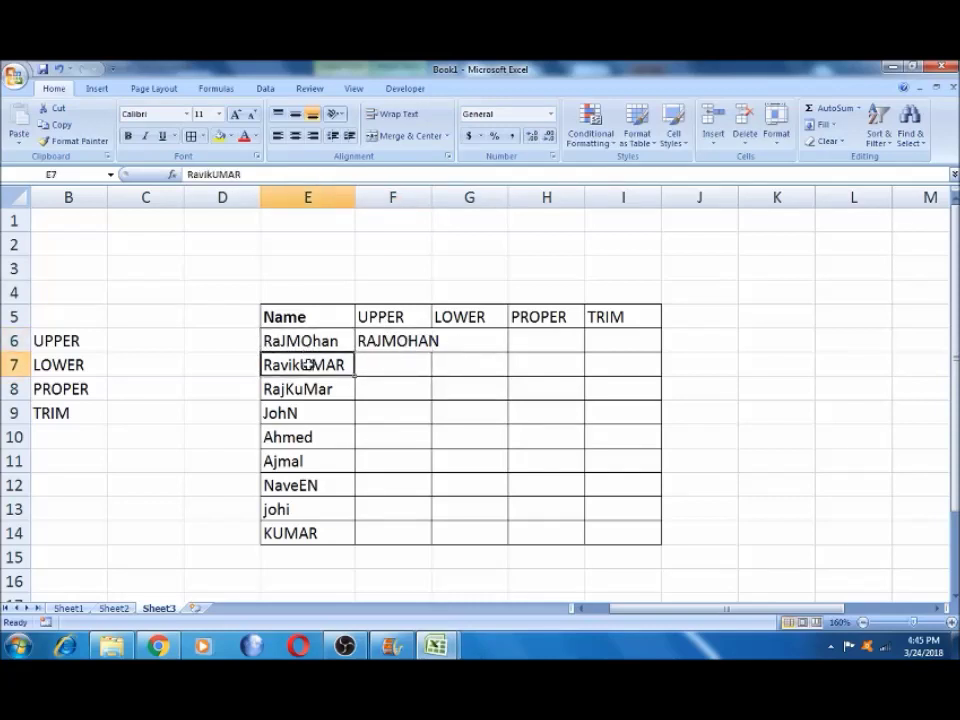
{"action": "left_click", "coordinate": [306, 403]}
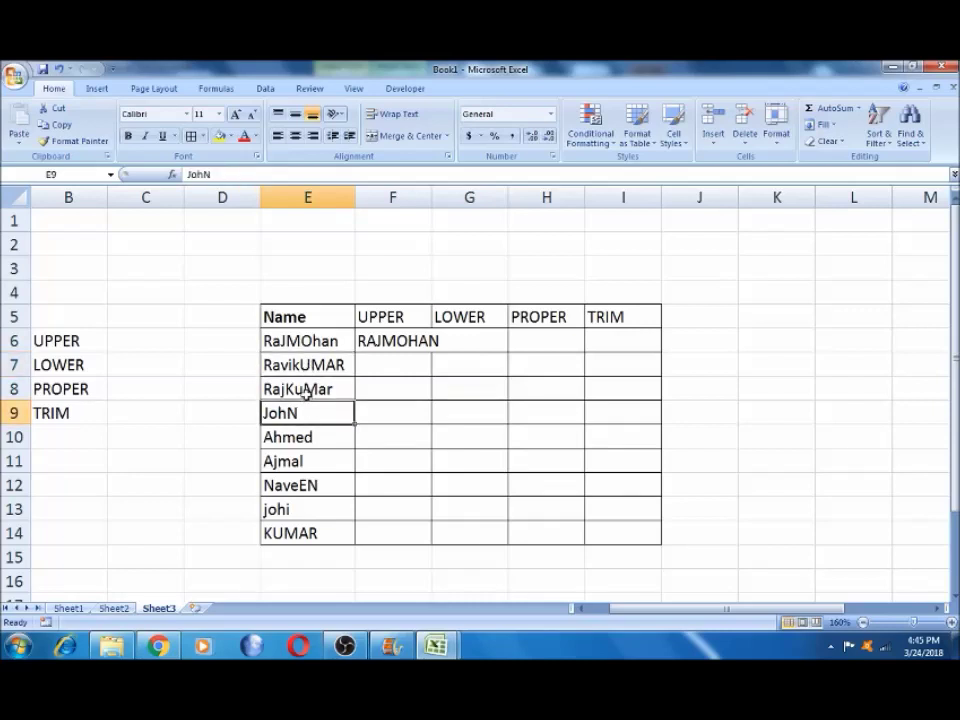
{"action": "left_click", "coordinate": [305, 393]}
{"action": "left_click", "coordinate": [377, 363]}
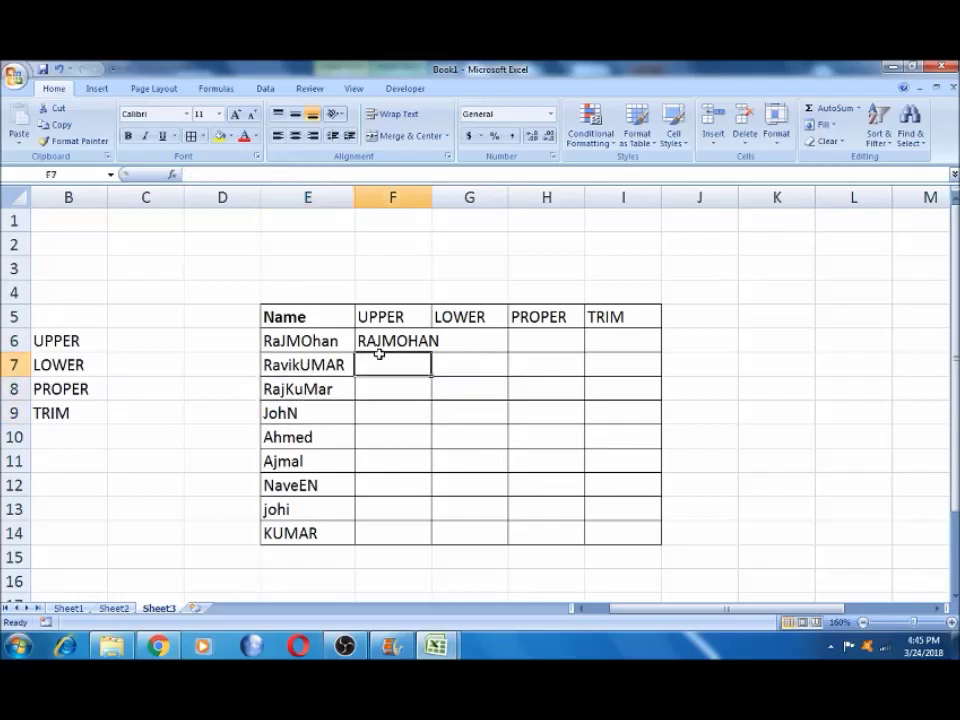
{"action": "left_click", "coordinate": [377, 341]}
{"action": "left_click_drag", "start_coordinate": [432, 197], "coordinate": [450, 197]}
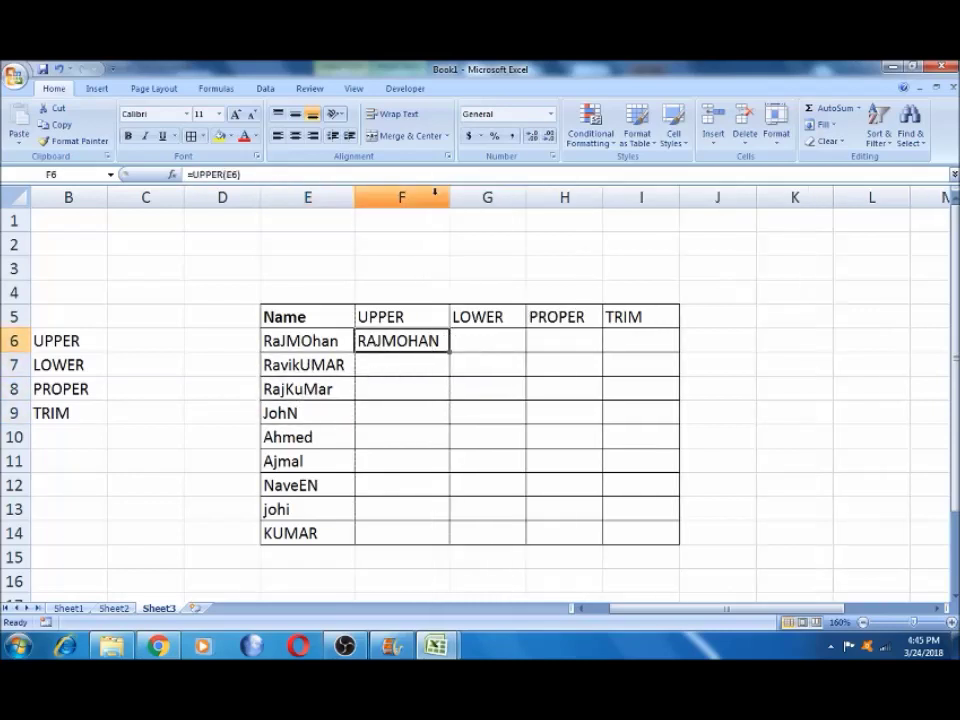
Re-enter =UPPER(E6) in F6 and copy it down to F11.
{"action": "key", "text": "Delete"}
{"action": "type", "text": "="}
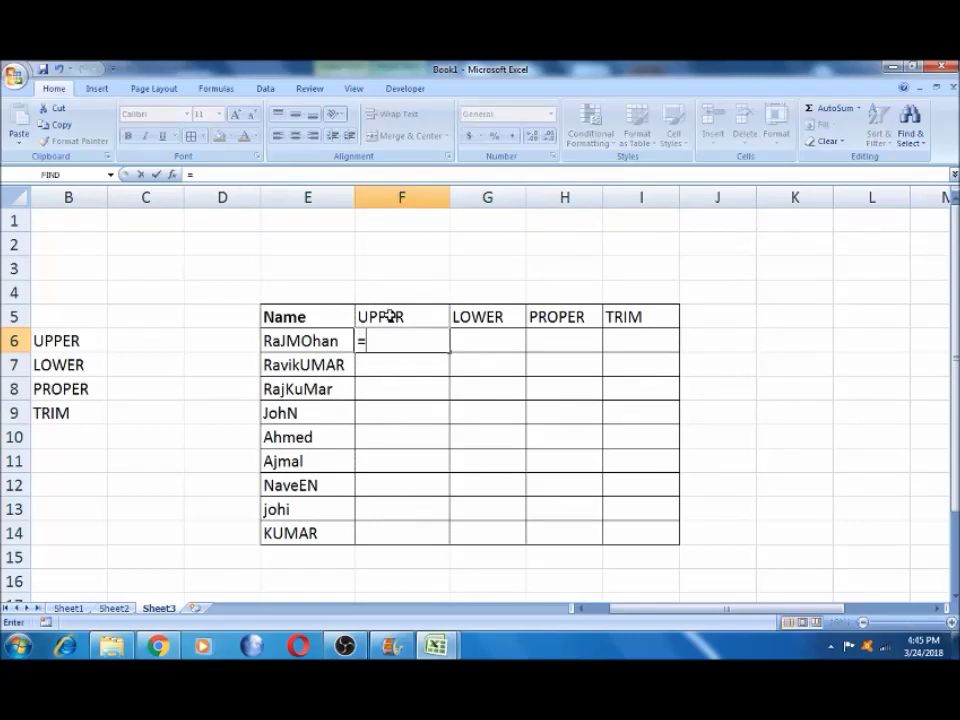
{"action": "type", "text": "Y"}
{"action": "key", "text": "BackSpace"}
{"action": "type", "text": "UPOP"}
{"action": "key", "text": "BackSpace"}
{"action": "key", "text": "BackSpace"}
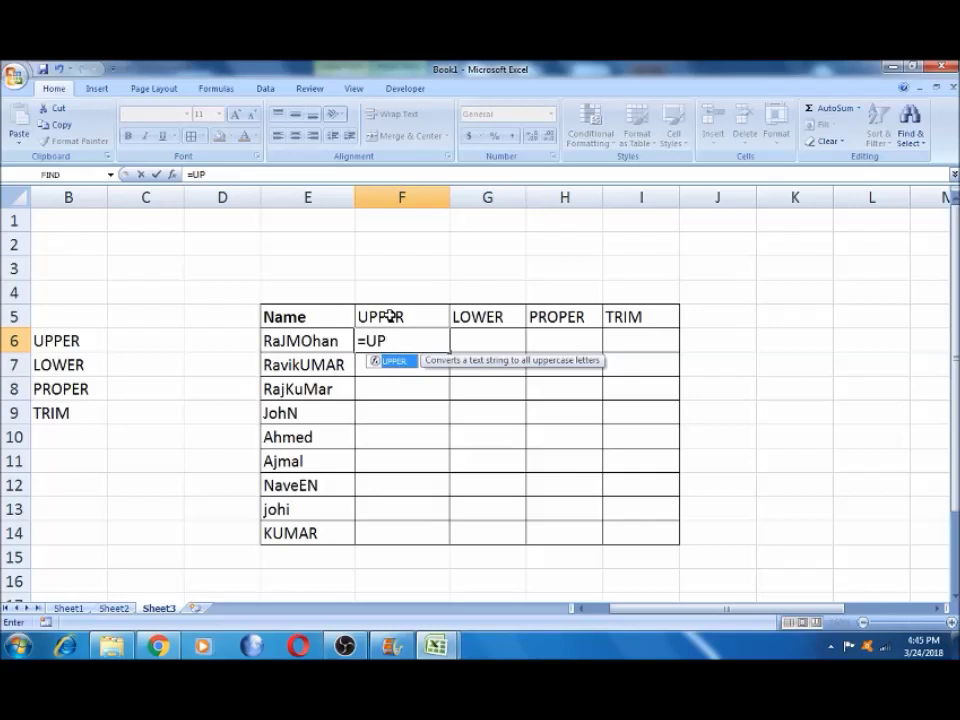
{"action": "key", "text": "Tab"}
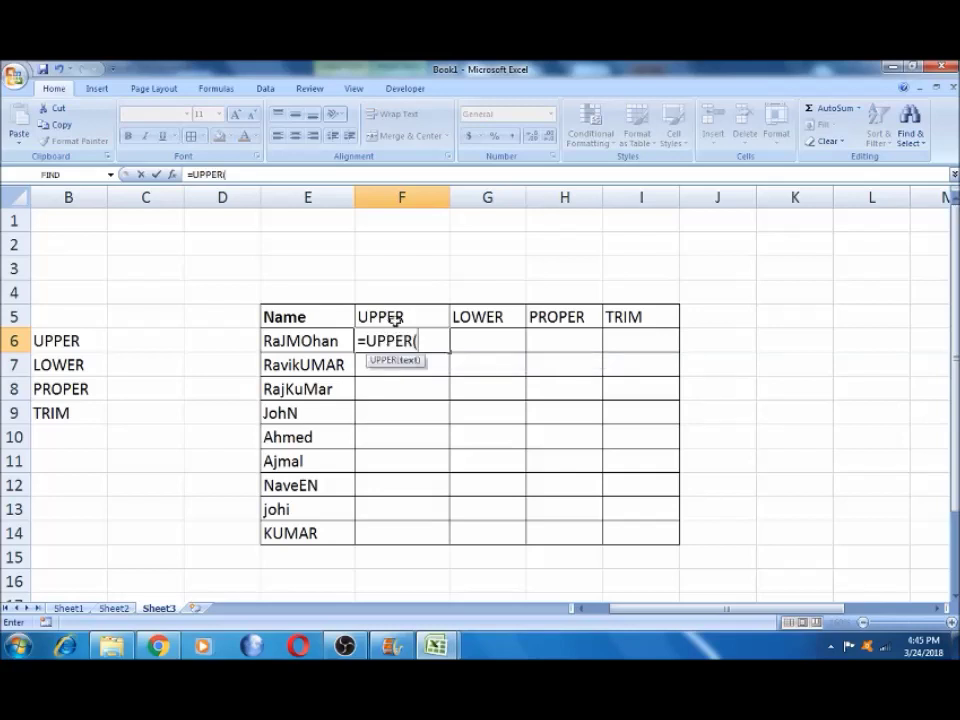
{"action": "left_click", "coordinate": [318, 340]}
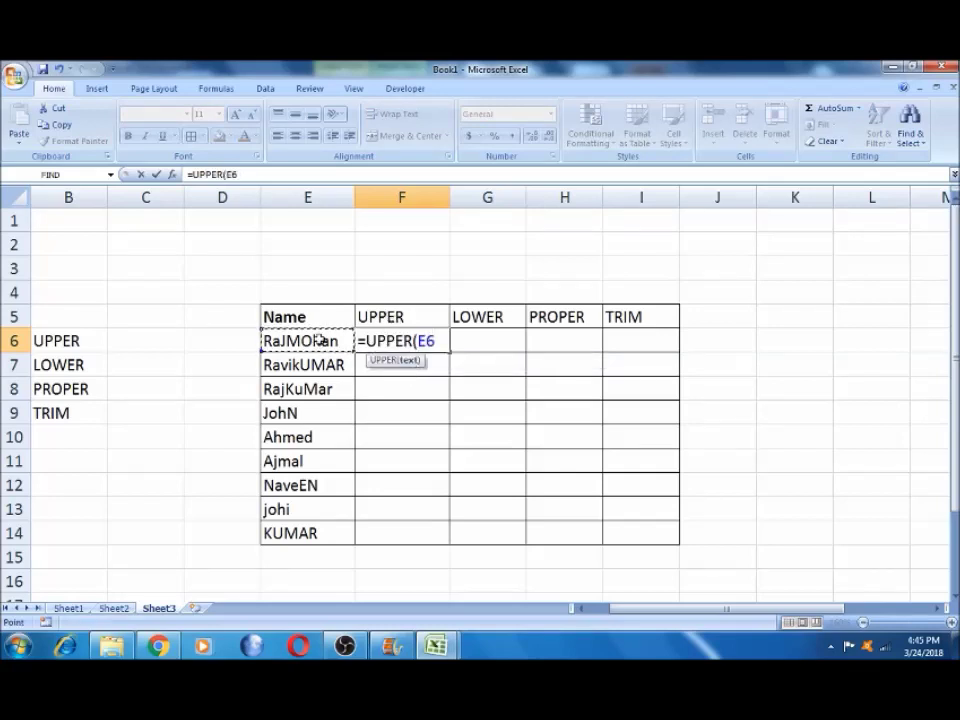
{"action": "type", "text": ")"}
{"action": "key", "text": "Return"}
{"action": "left_click", "coordinate": [399, 338]}
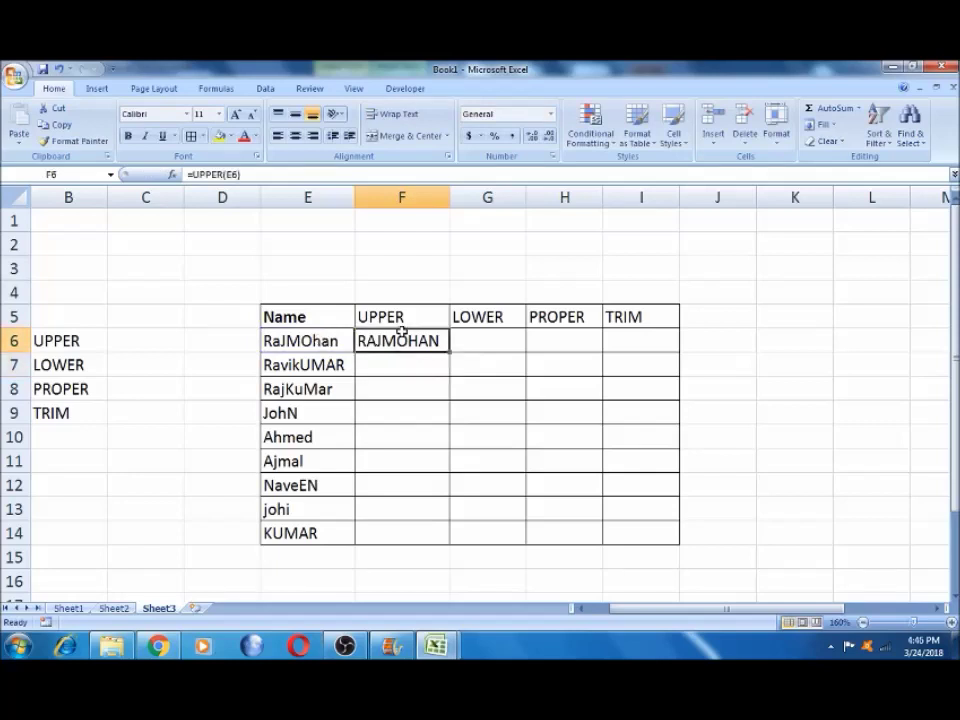
{"action": "left_click_drag", "start_coordinate": [449, 350], "coordinate": [449, 468]}
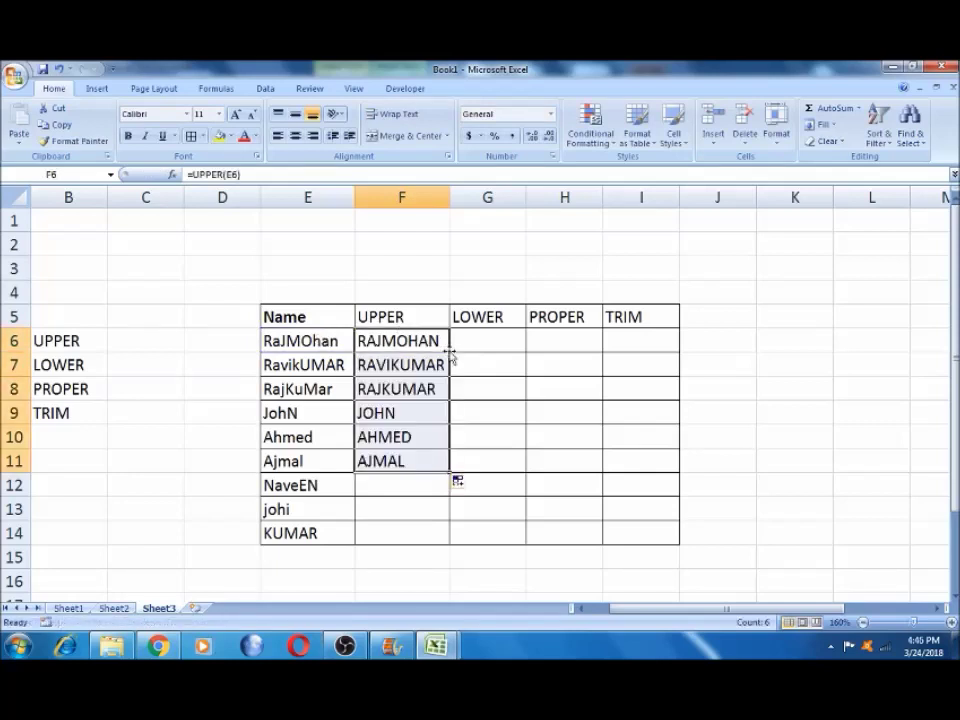
Fill =UPPER(E6) down to F14 so all nine names are capitalised.
{"action": "left_click_drag", "start_coordinate": [449, 472], "coordinate": [449, 496]}
{"action": "double_click", "coordinate": [450, 497]}
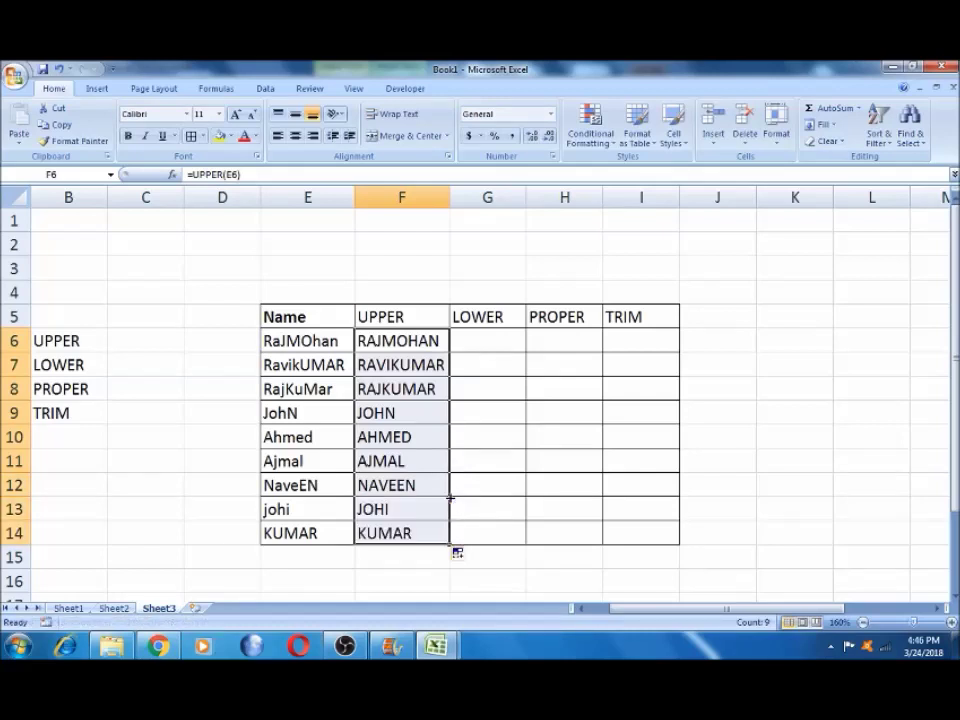
{"action": "left_click", "coordinate": [393, 508]}
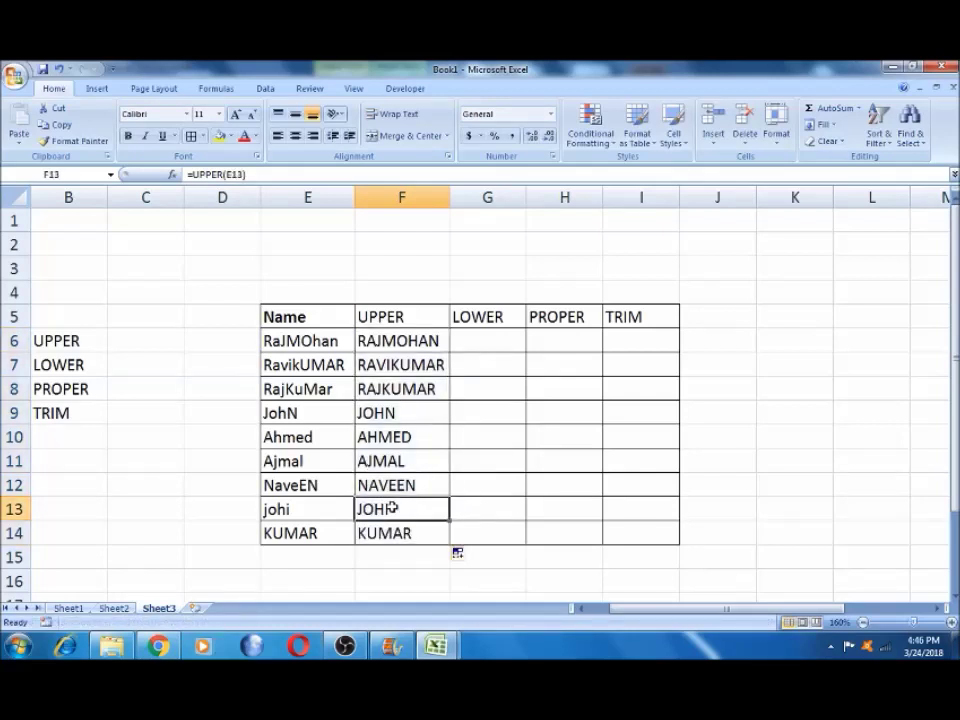
{"action": "left_click", "coordinate": [393, 343]}
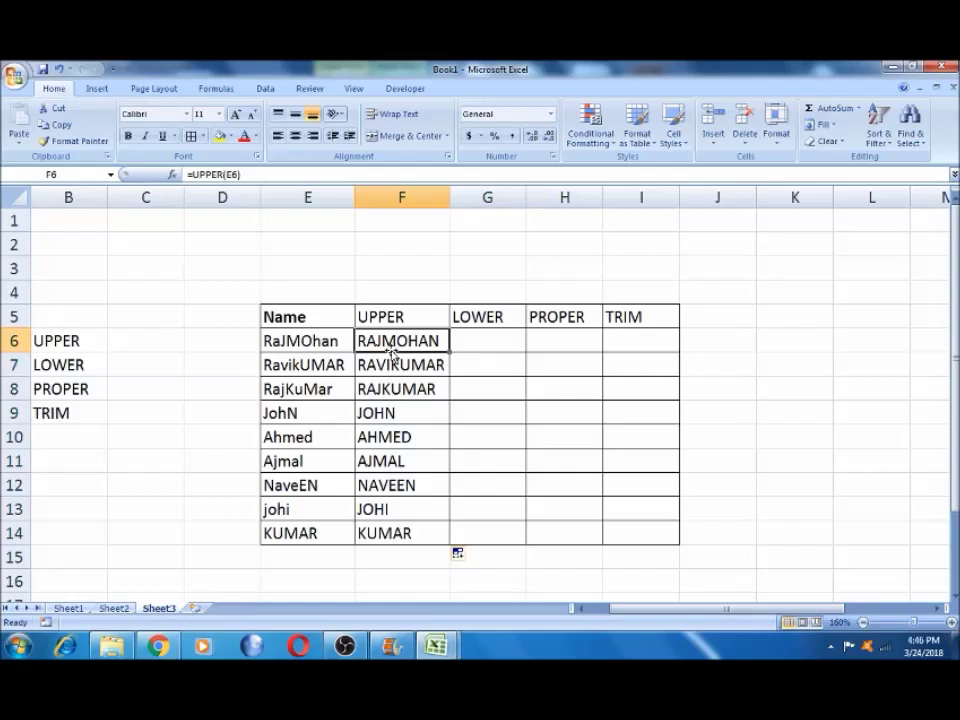
{"action": "left_click", "coordinate": [390, 441]}
{"action": "key", "text": "Down"}
{"action": "key", "text": "Down"}
{"action": "key", "text": "Down"}
Fill the UPPER header cell F5 yellow.
{"action": "key", "text": "Up"}
{"action": "key", "text": "Up"}
{"action": "key", "text": "Up"}
{"action": "key", "text": "Up"}
{"action": "key", "text": "Up"}
{"action": "key", "text": "Up"}
{"action": "key", "text": "Up"}
{"action": "key", "text": "Up"}
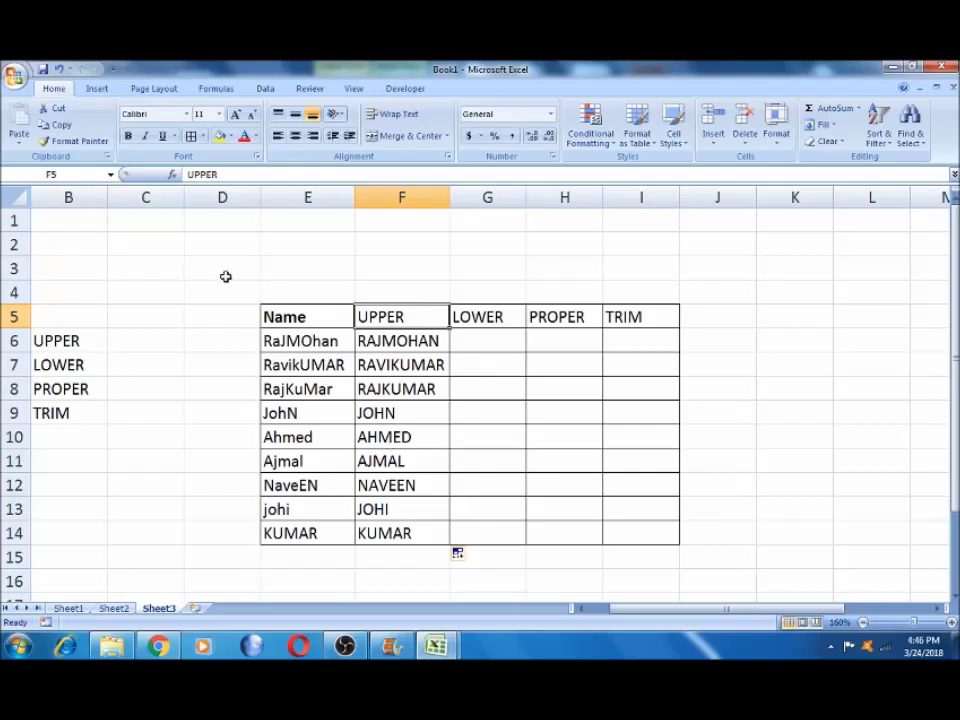
{"action": "left_click", "coordinate": [218, 137]}
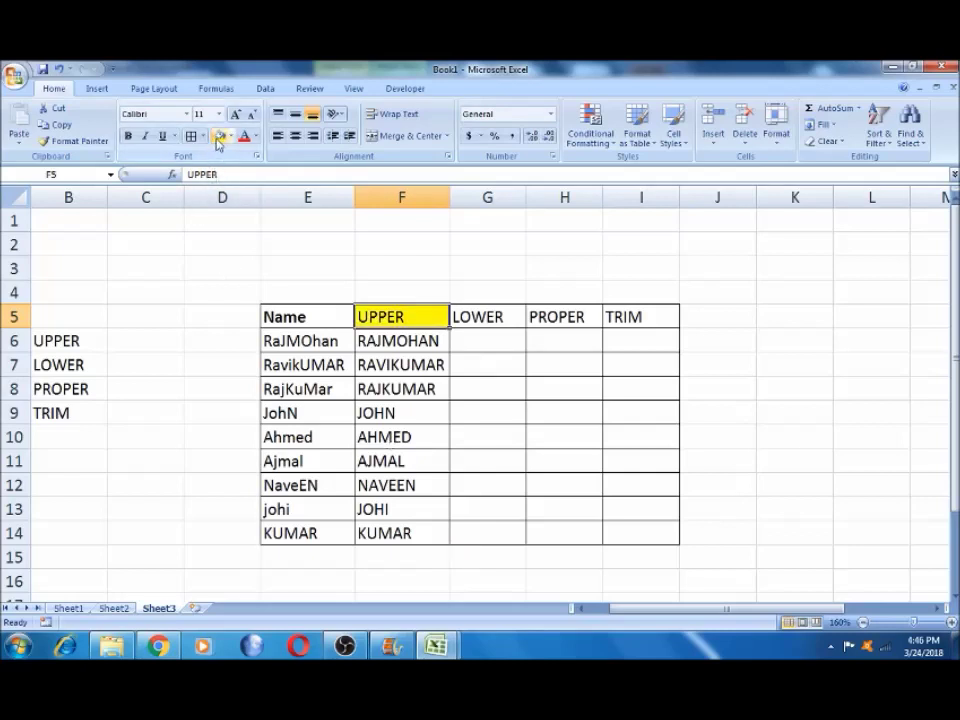
{"action": "left_click", "coordinate": [481, 337]}
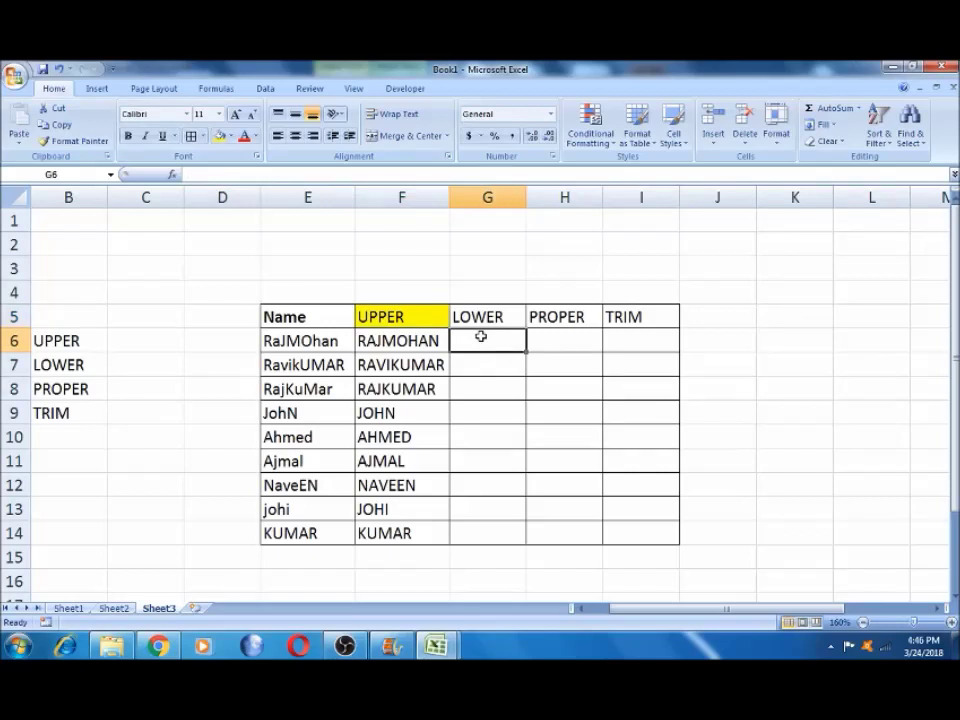
Enter =LOWER(E6) in G6.
{"action": "type", "text": "=L"}
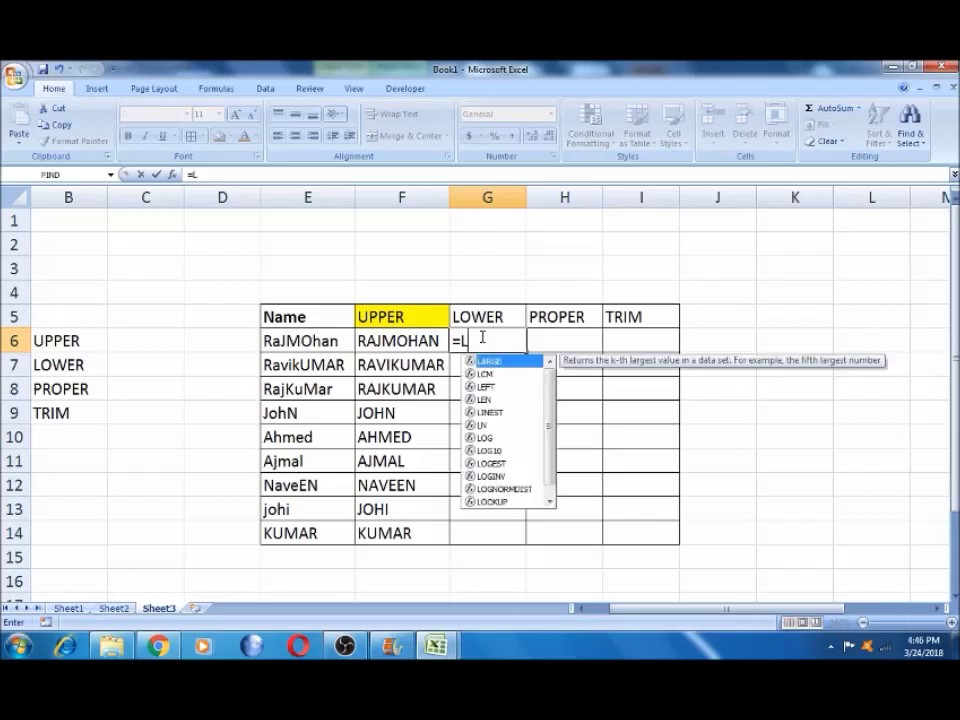
{"action": "type", "text": "OW"}
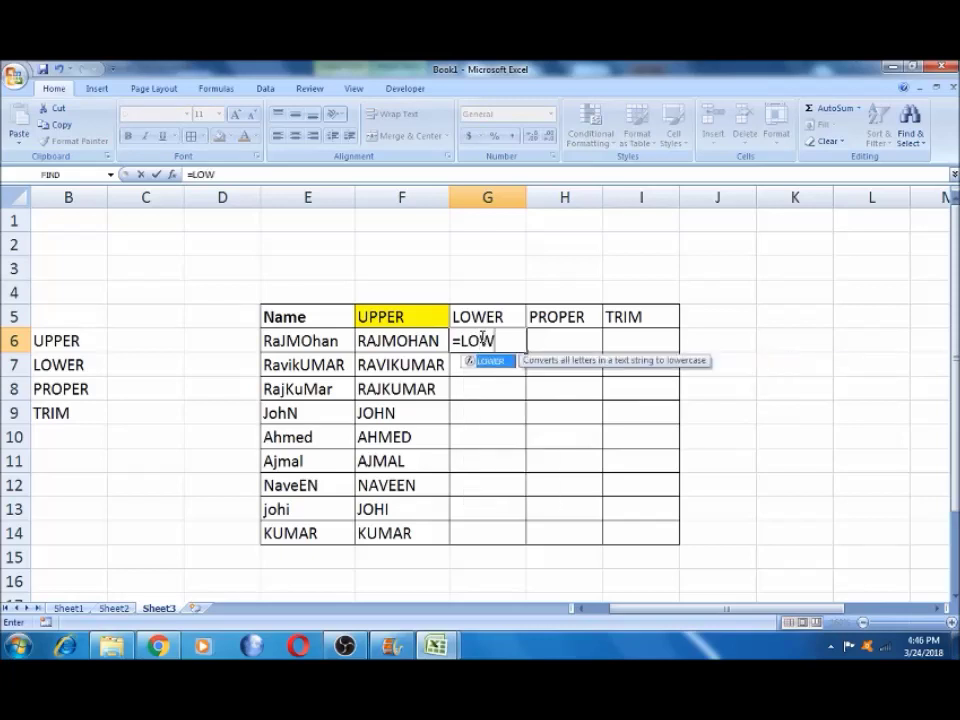
{"action": "key", "text": "Tab"}
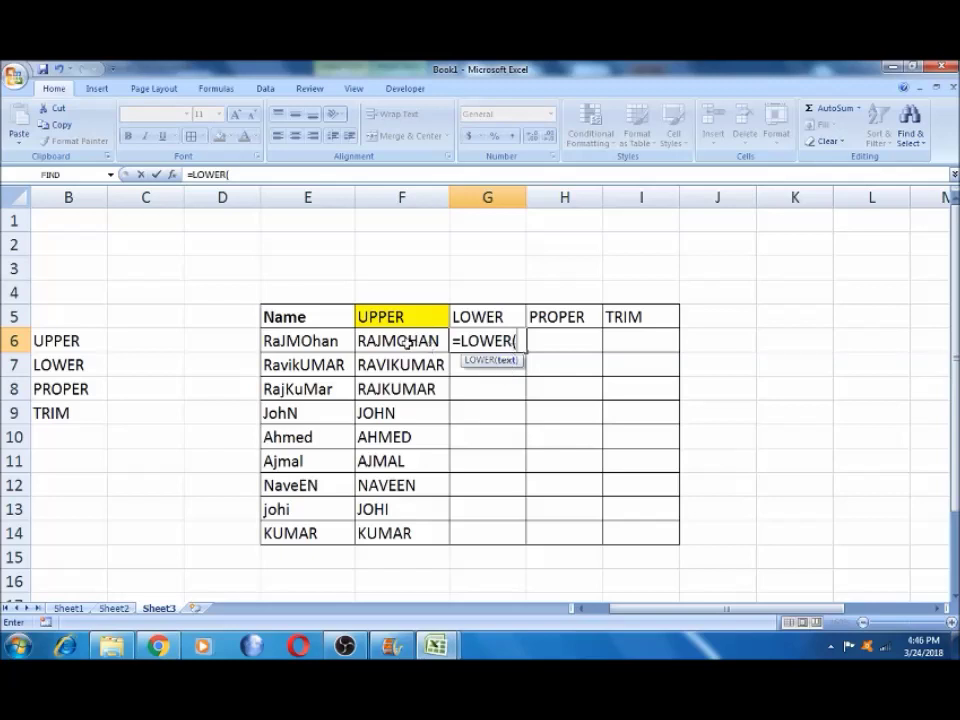
{"action": "left_click", "coordinate": [336, 341]}
{"action": "type", "text": ")"}
{"action": "key", "text": "Return"}
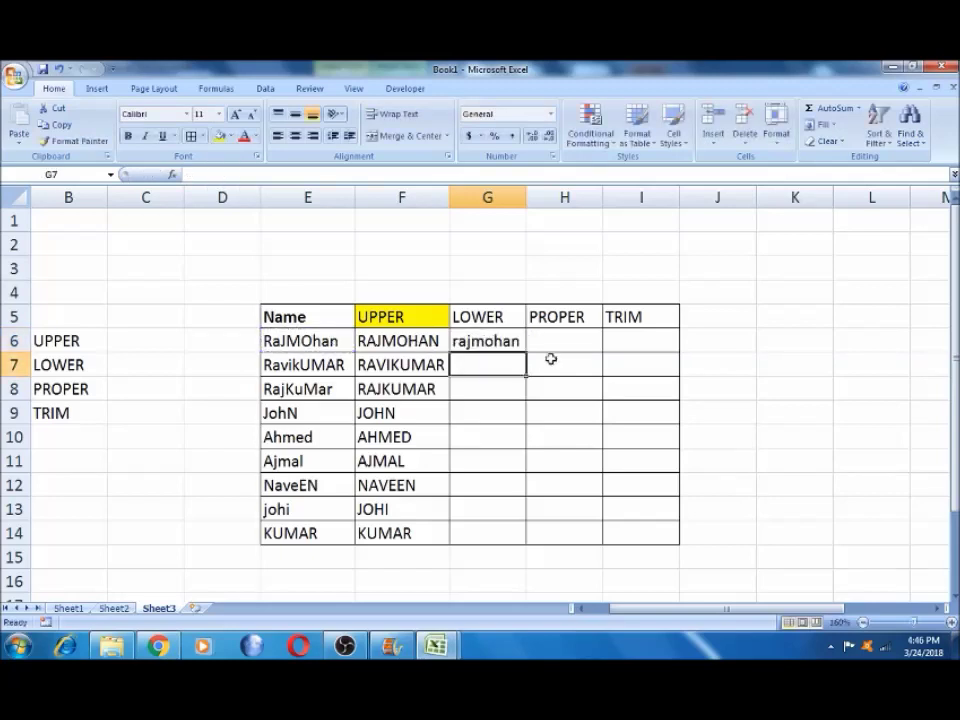
Fill the LOWER formula down to G14 and spot-check the lowercase results.
{"action": "left_click", "coordinate": [508, 341]}
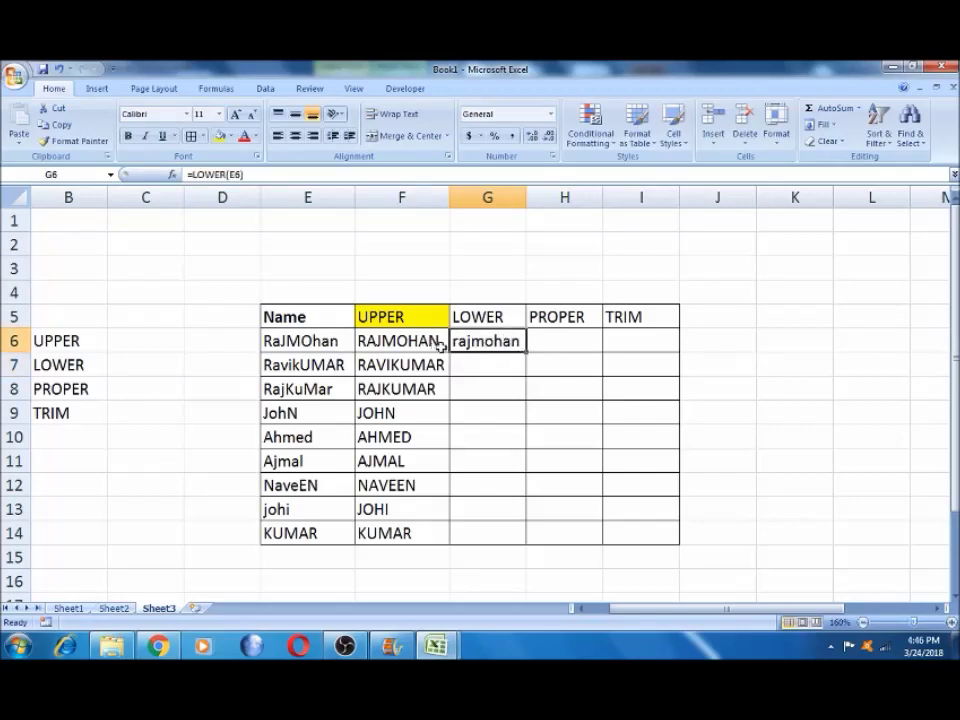
{"action": "double_click", "coordinate": [526, 354]}
{"action": "left_click", "coordinate": [475, 412]}
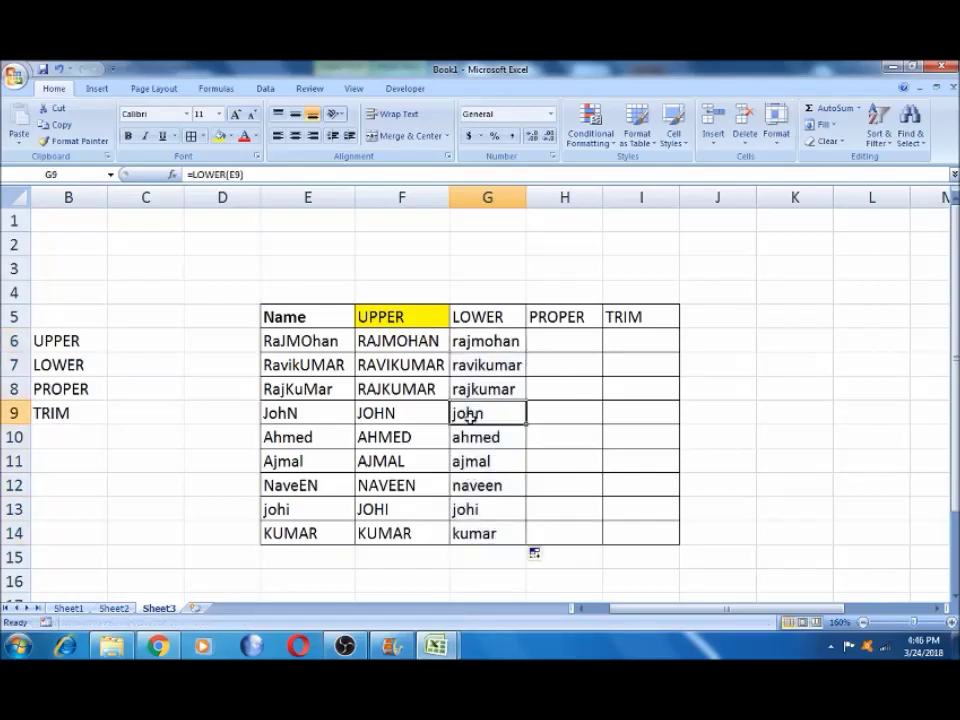
{"action": "left_click", "coordinate": [326, 417]}
{"action": "left_click", "coordinate": [472, 413]}
{"action": "left_click", "coordinate": [484, 438]}
{"action": "left_click", "coordinate": [424, 312]}
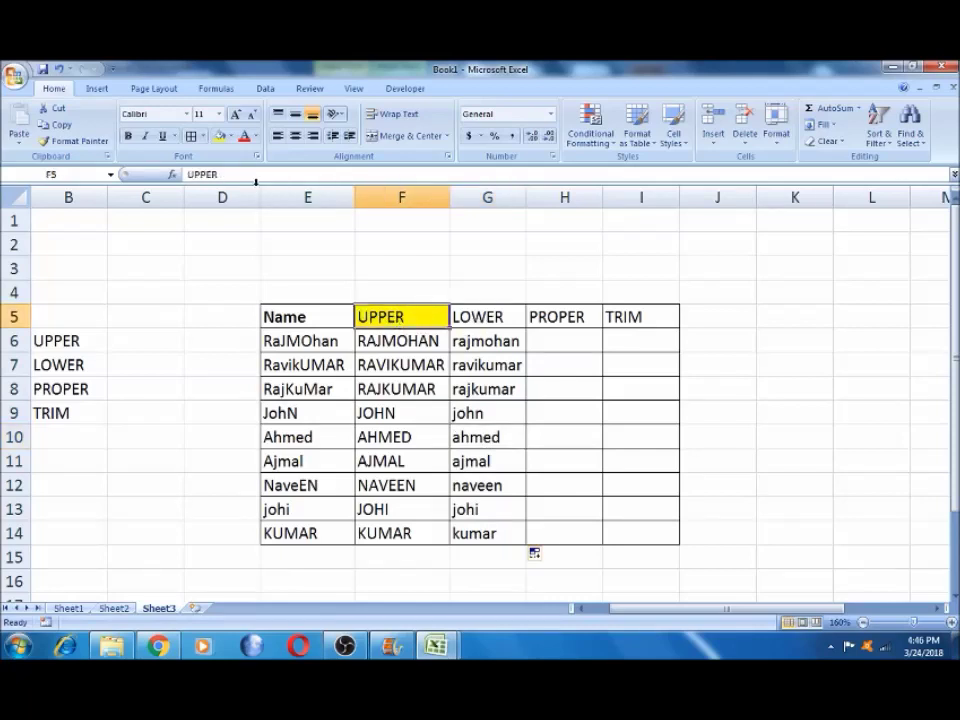
Give the LOWER header G5 the UPPER header's yellow fill using Format Painter.
{"action": "left_click", "coordinate": [490, 313]}
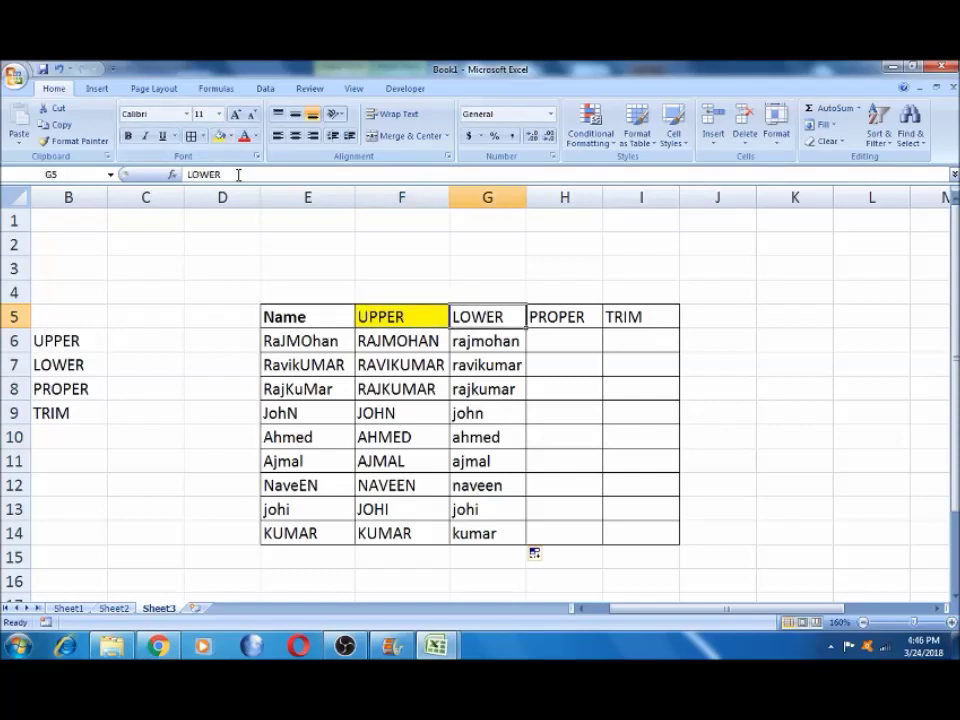
{"action": "left_click", "coordinate": [216, 136]}
{"action": "key", "text": "ctrl+z"}
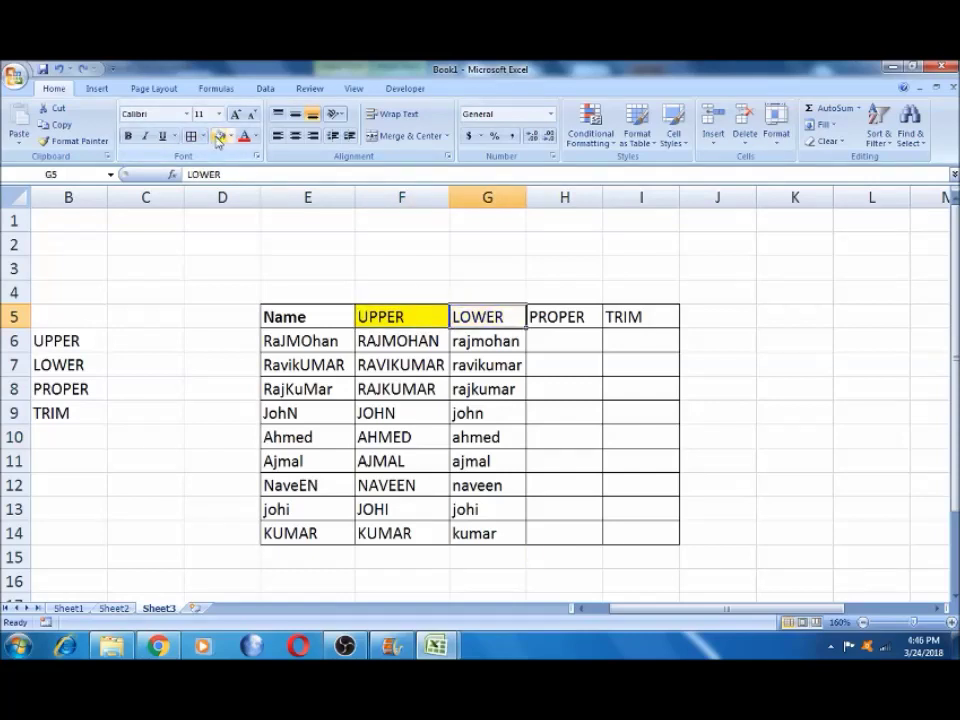
{"action": "left_click", "coordinate": [426, 316]}
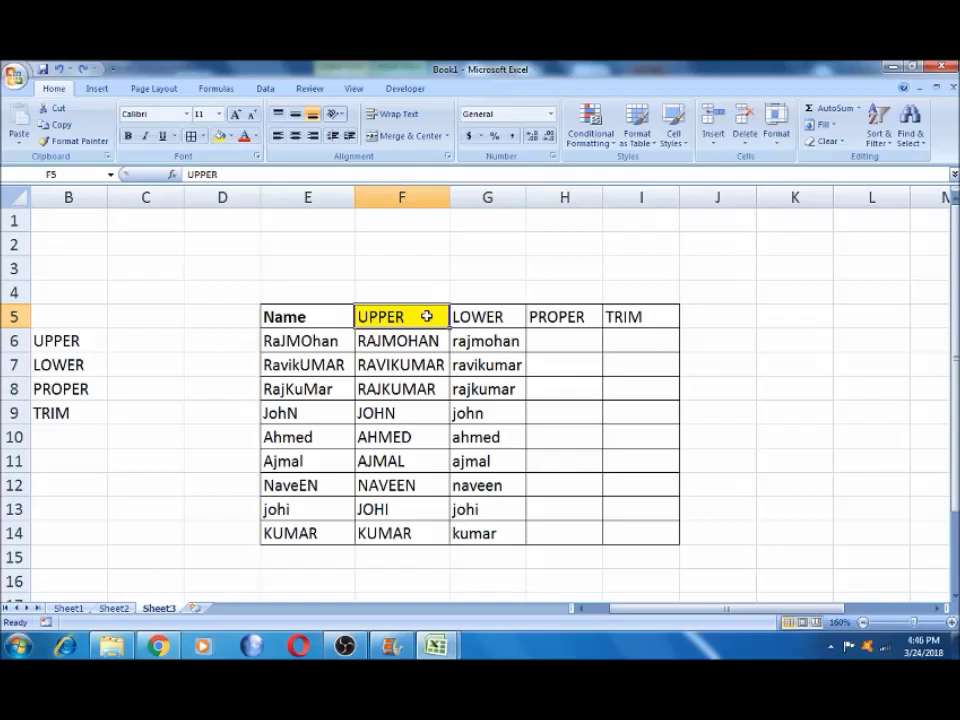
{"action": "left_click", "coordinate": [80, 141]}
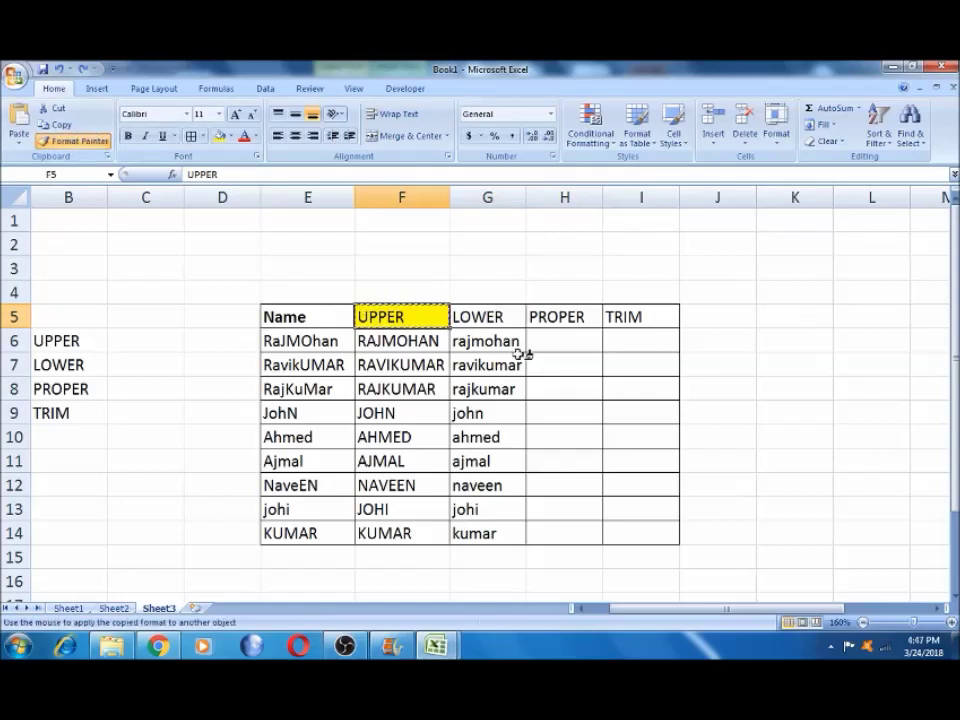
{"action": "left_click", "coordinate": [478, 317]}
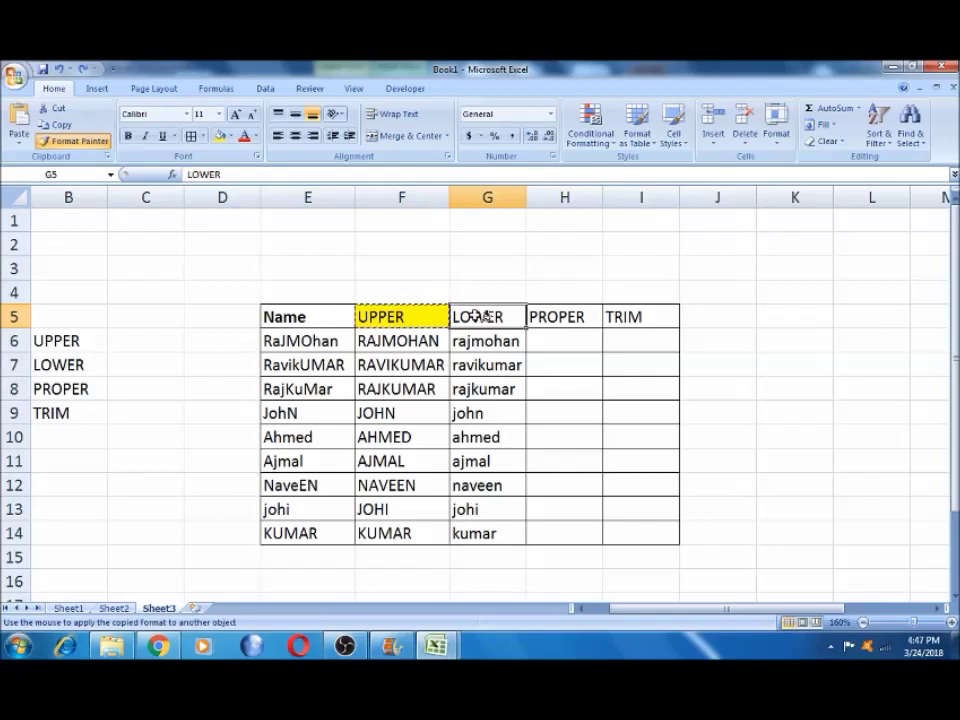
{"action": "left_click", "coordinate": [437, 317]}
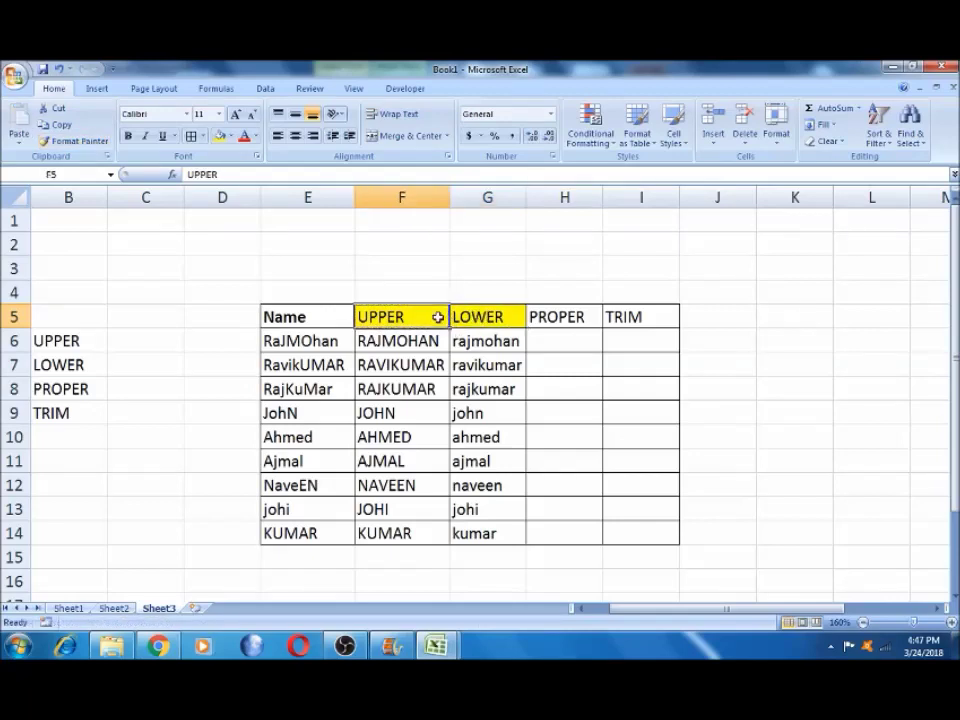
{"action": "left_click", "coordinate": [484, 318]}
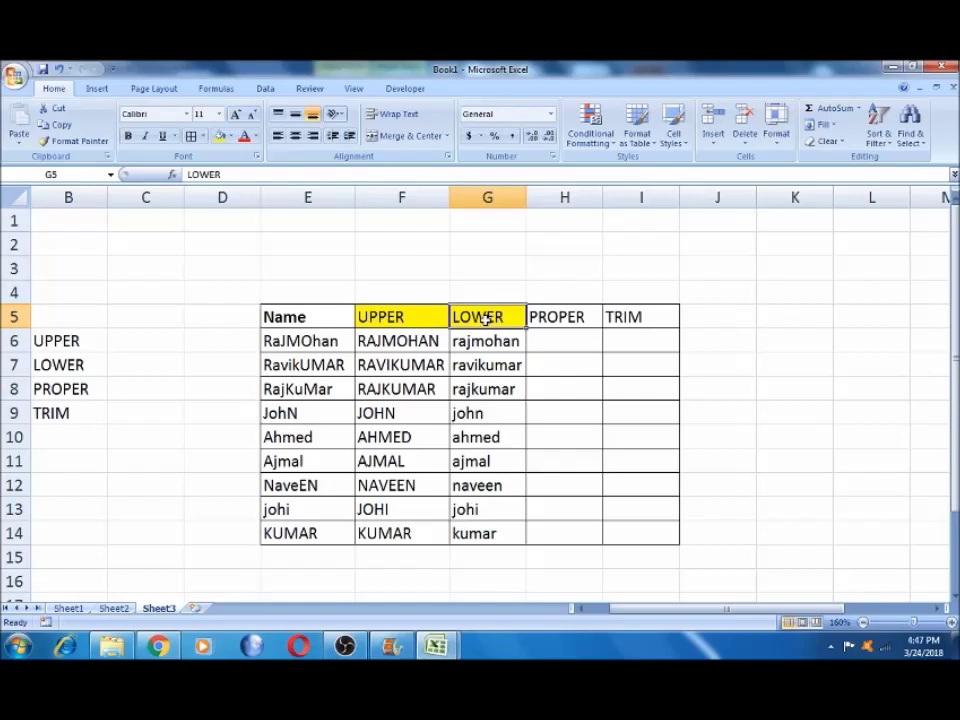
Move to the PROPER column and review its header and the first name.
{"action": "key", "text": "Right"}
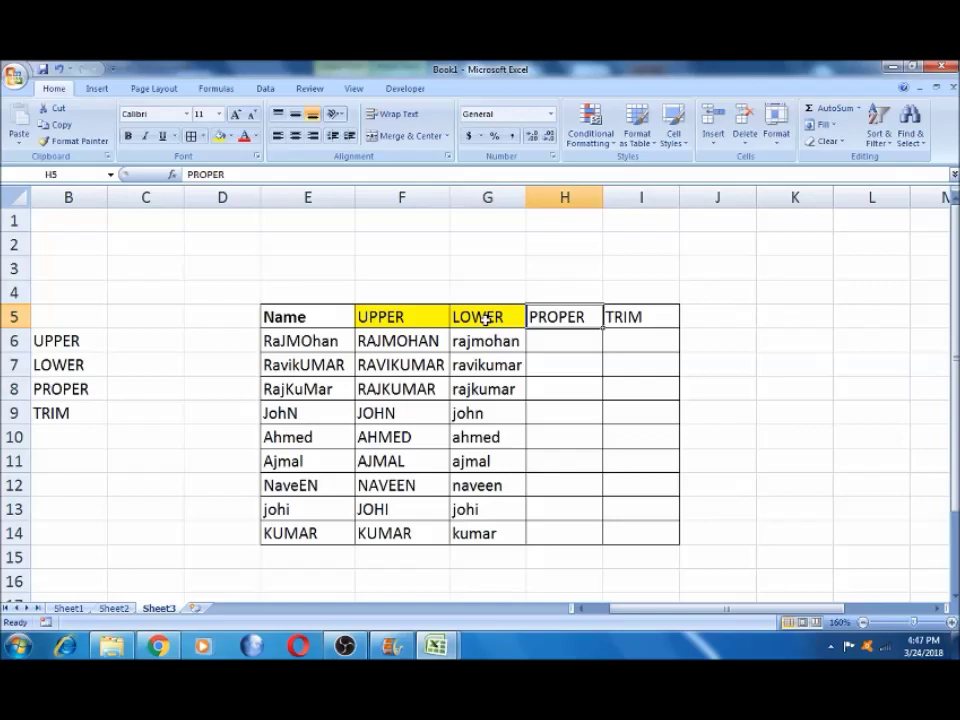
{"action": "key", "text": "Down"}
{"action": "left_click", "coordinate": [568, 316]}
{"action": "left_click", "coordinate": [310, 343]}
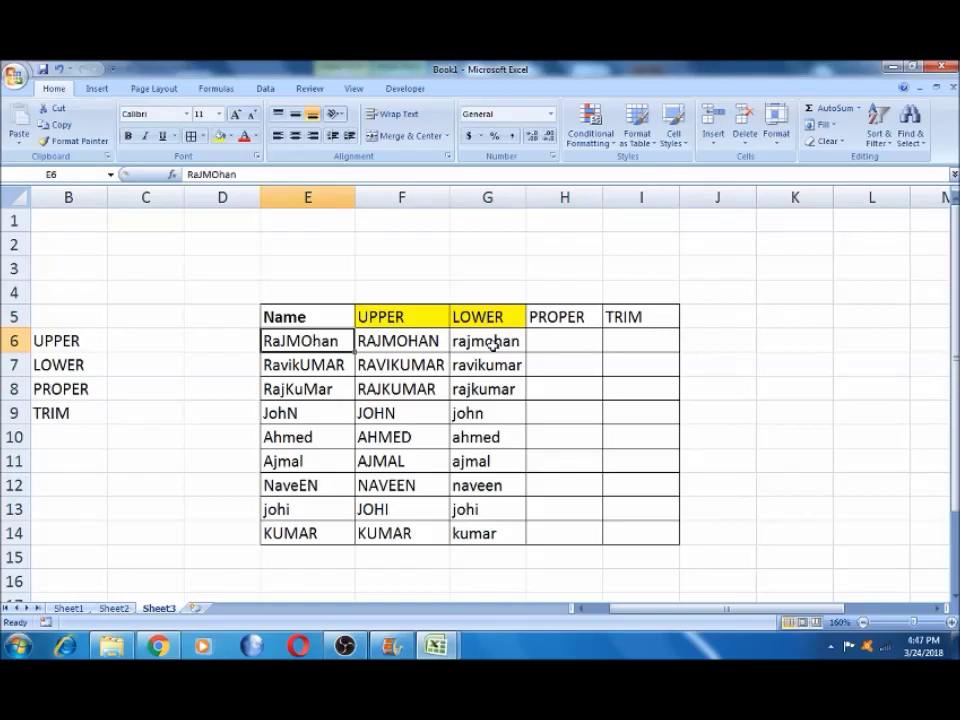
Enter =PROPER(E6) in H6.
{"action": "left_click", "coordinate": [567, 342]}
{"action": "type", "text": "=PR"}
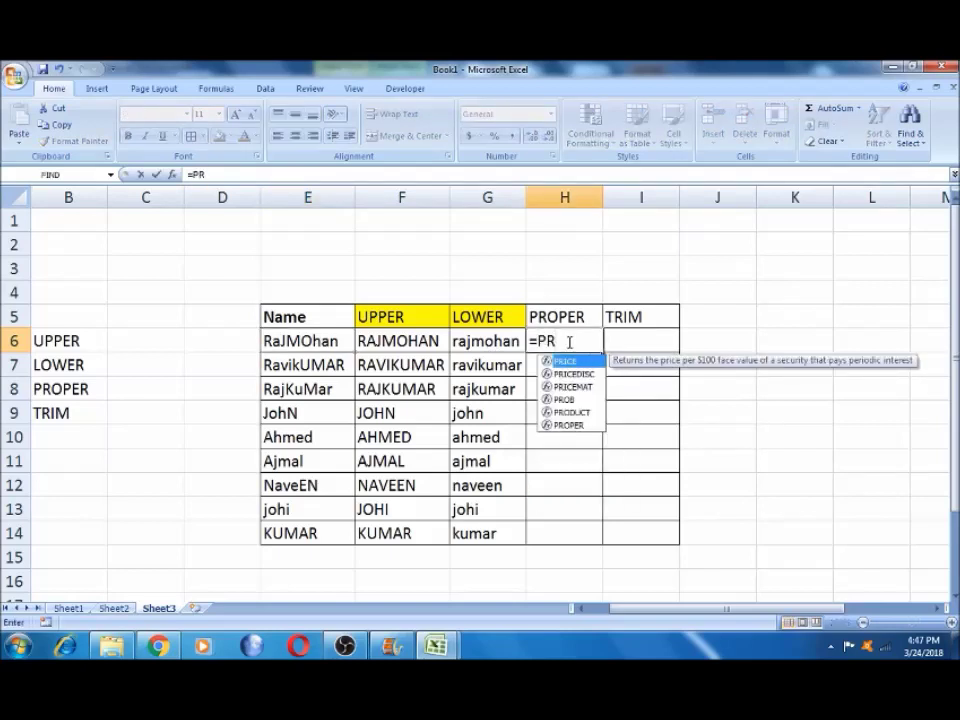
{"action": "type", "text": "O"}
{"action": "key", "text": "Down"}
{"action": "key", "text": "Down"}
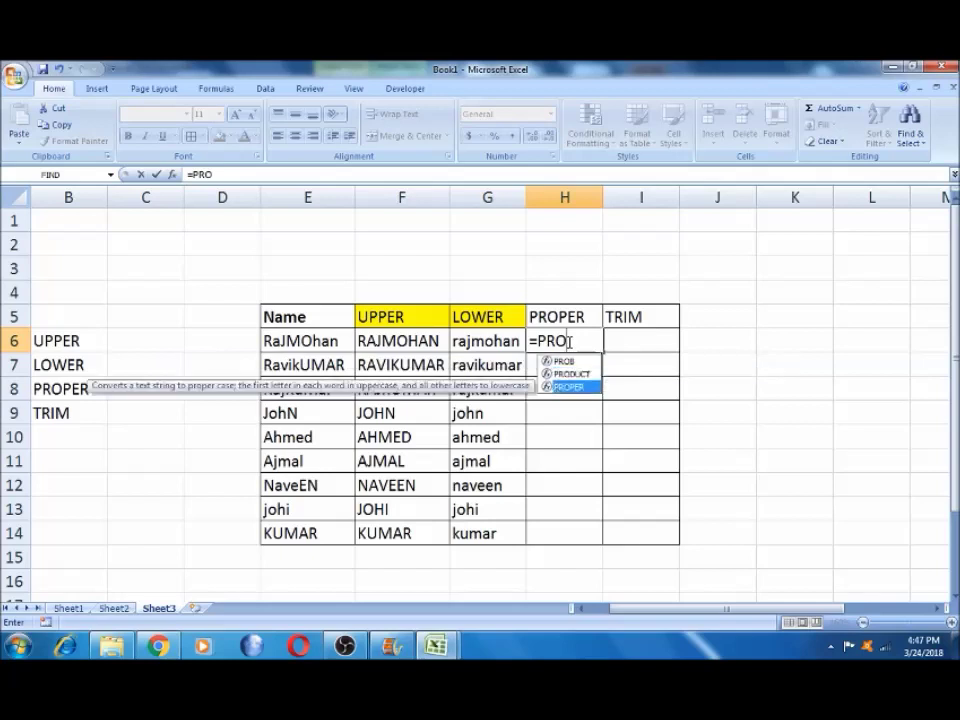
{"action": "key", "text": "Tab"}
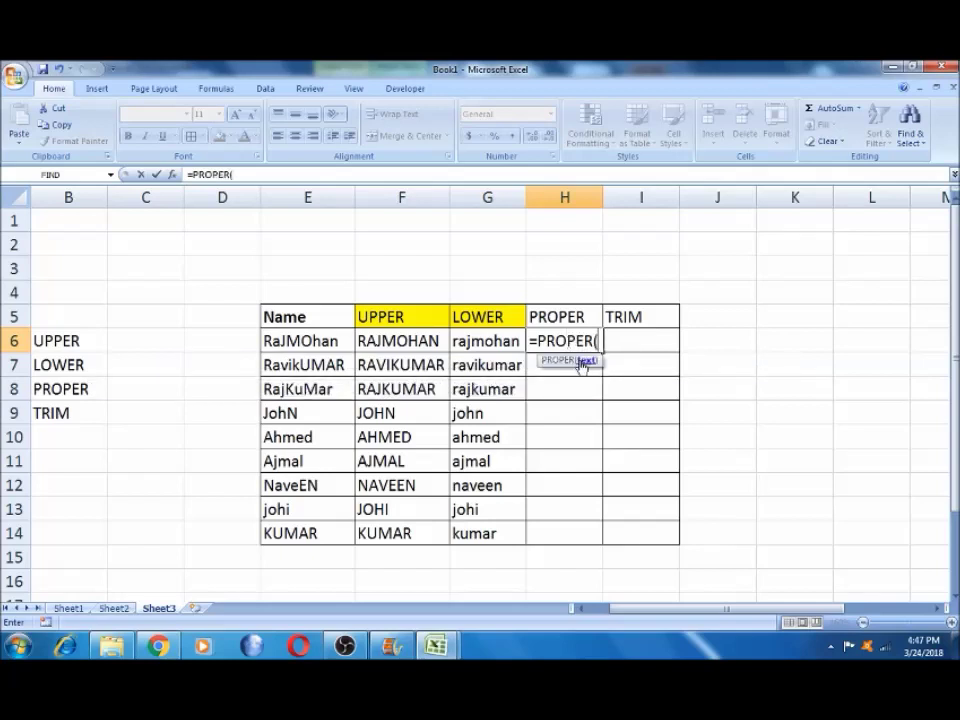
{"action": "left_click", "coordinate": [303, 343]}
{"action": "type", "text": ")"}
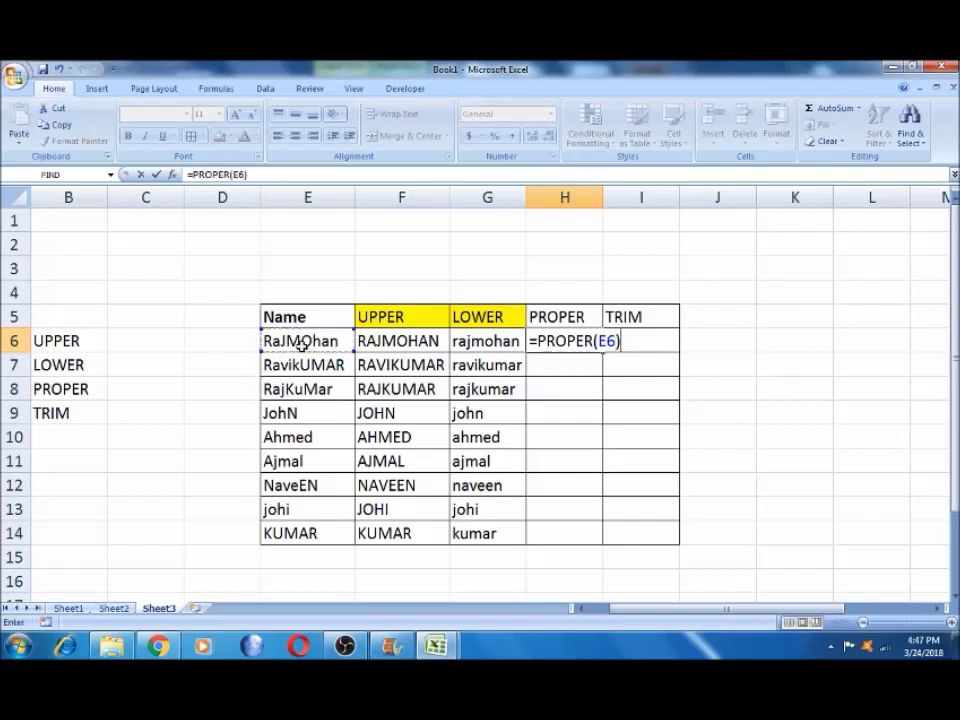
{"action": "key", "text": "Return"}
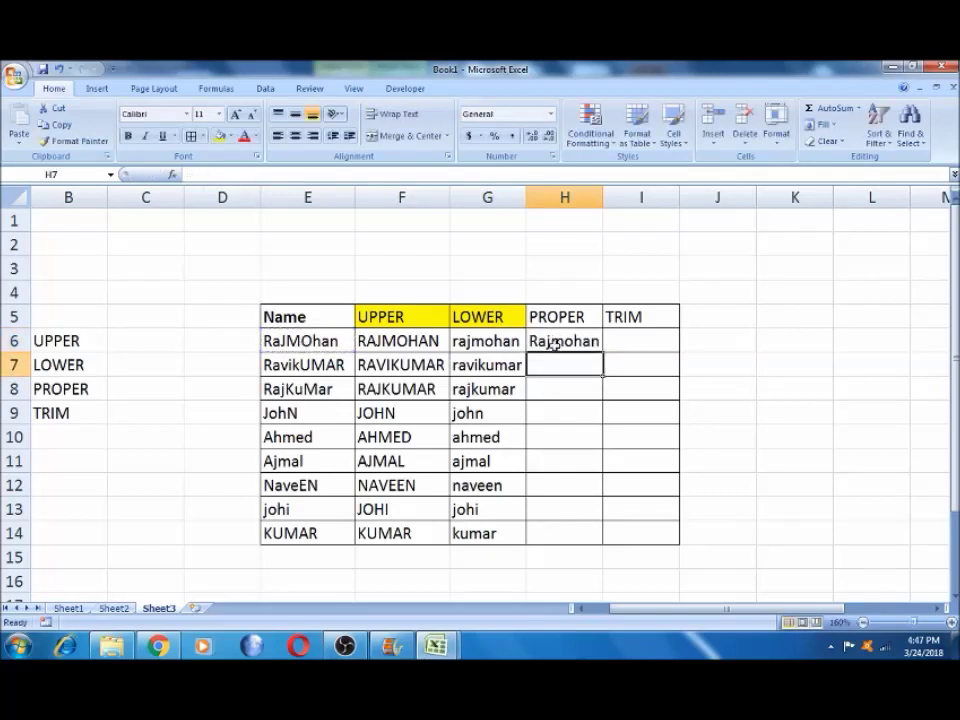
Copy the PROPER formula down through H14.
{"action": "left_click", "coordinate": [551, 340]}
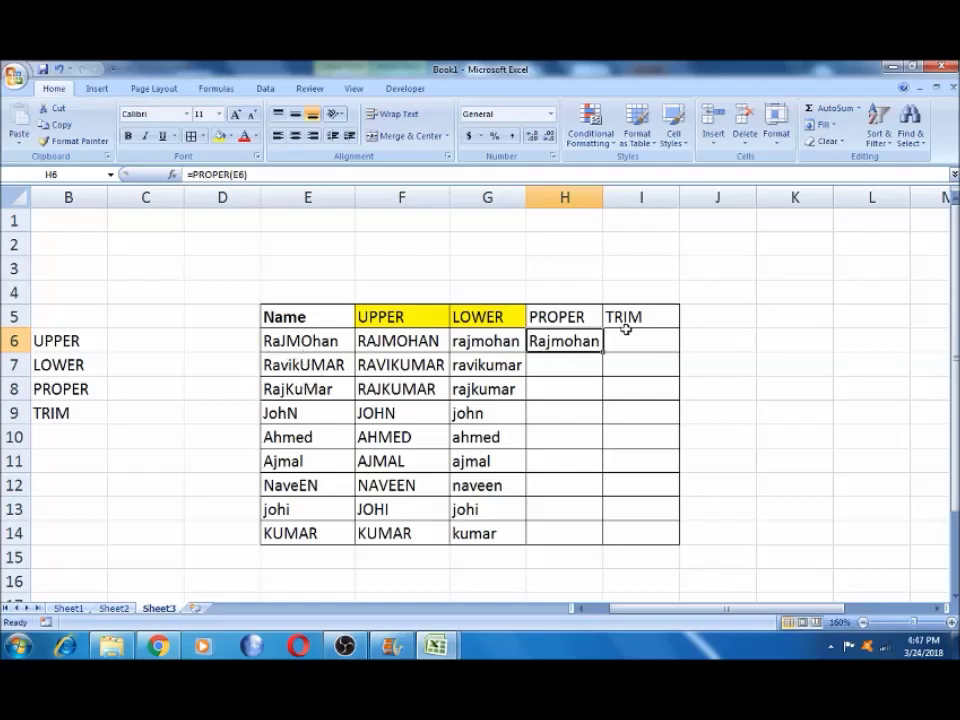
{"action": "left_click_drag", "start_coordinate": [604, 352], "coordinate": [611, 553]}
{"action": "left_click", "coordinate": [549, 437]}
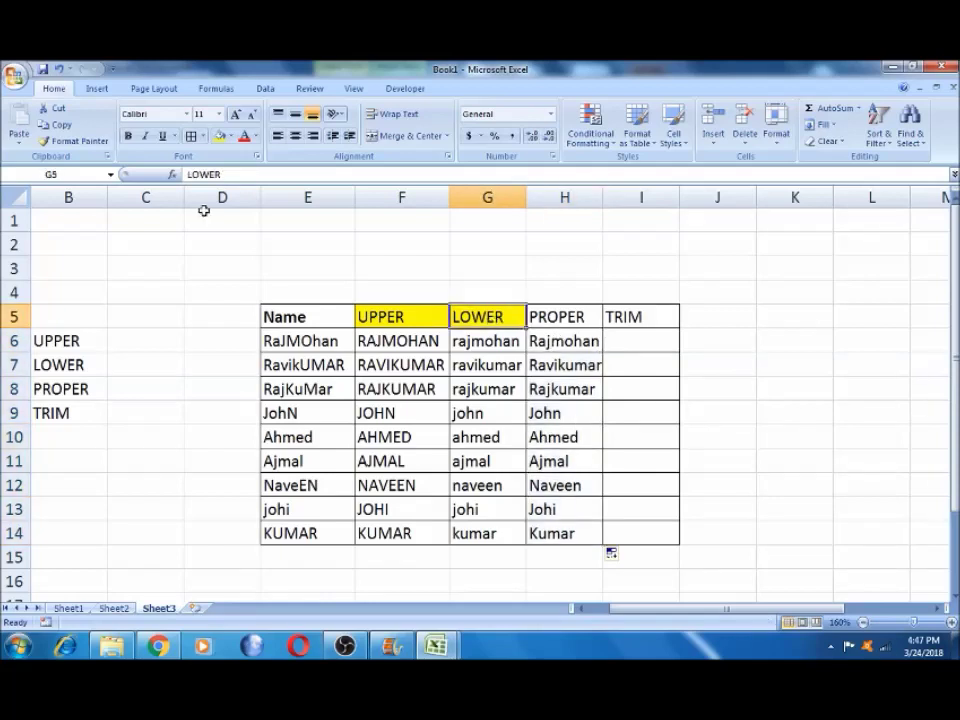
Paint the yellow header fill onto the PROPER header H5.
{"action": "left_click", "coordinate": [60, 141]}
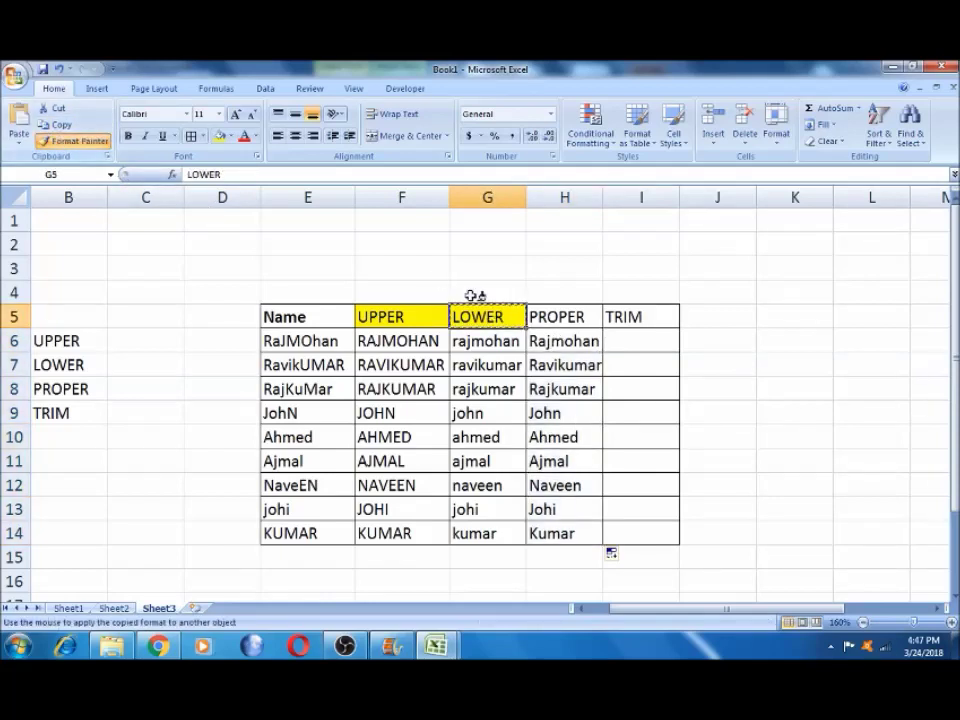
{"action": "left_click", "coordinate": [541, 318]}
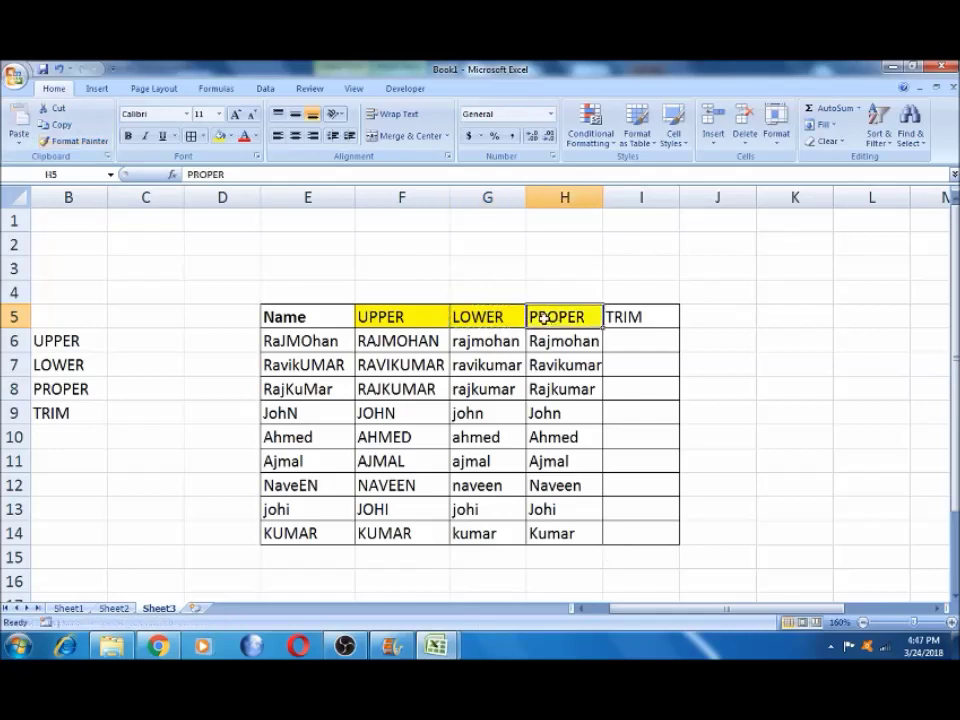
{"action": "left_click", "coordinate": [621, 316]}
Move from I6 across to the spaced names list in column O.
{"action": "left_click", "coordinate": [625, 343]}
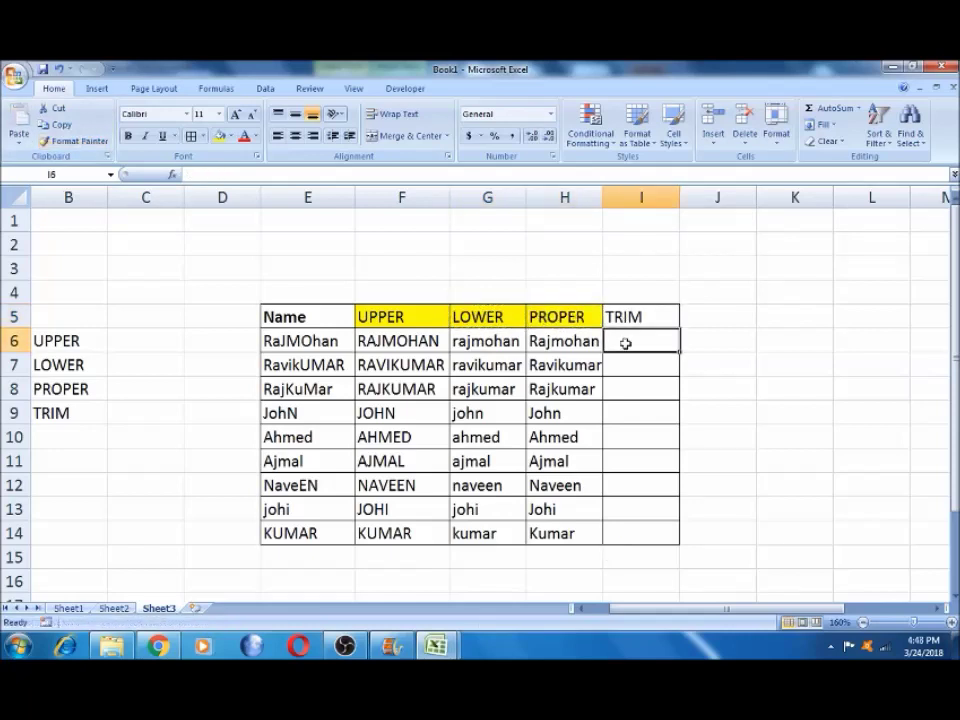
{"action": "key", "text": "Right"}
{"action": "key", "text": "Right"}
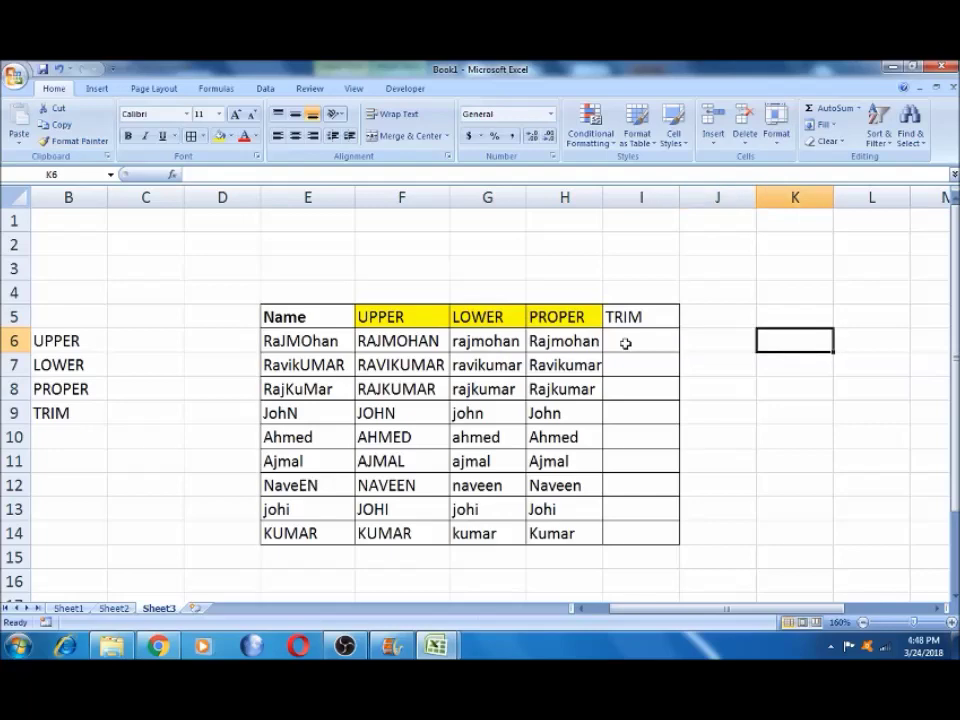
{"action": "key", "text": "Right"}
{"action": "key", "text": "Right"}
{"action": "key", "text": "Right"}
{"action": "key", "text": "Right"}
{"action": "key", "text": "Up"}
{"action": "key", "text": "Right"}
{"action": "key", "text": "Left"}
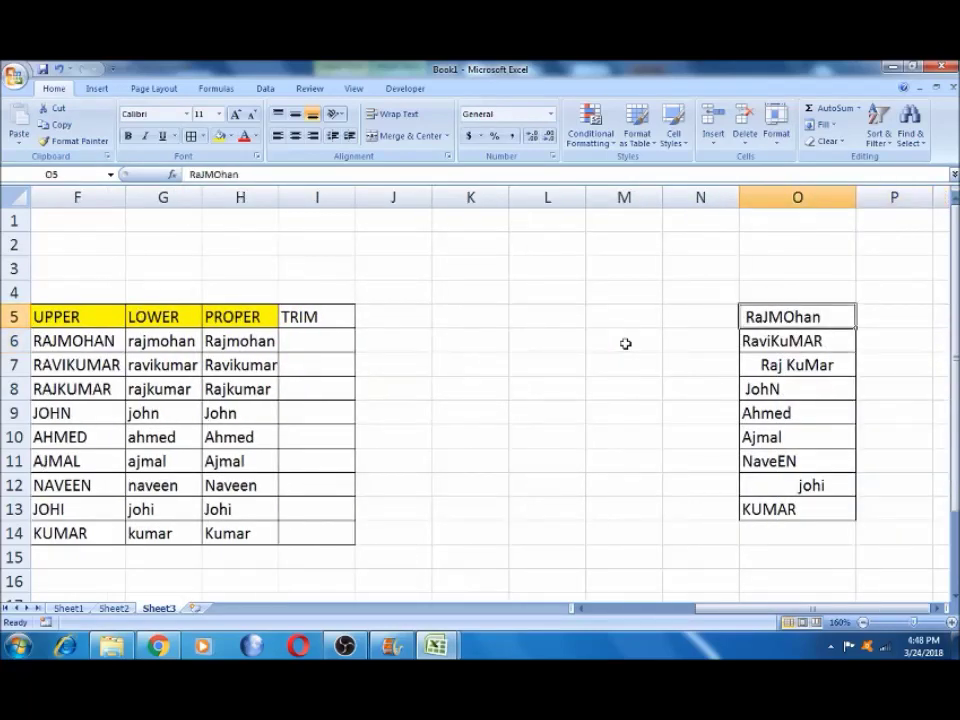
{"action": "key", "text": "shift+Down"}
{"action": "key", "text": "shift+Down"}
{"action": "key", "text": "shift+Down"}
{"action": "key", "text": "shift+Down"}
{"action": "key", "text": "shift+Down"}
{"action": "key", "text": "shift+Down"}
{"action": "key", "text": "shift+Down"}
{"action": "key", "text": "shift+Down"}
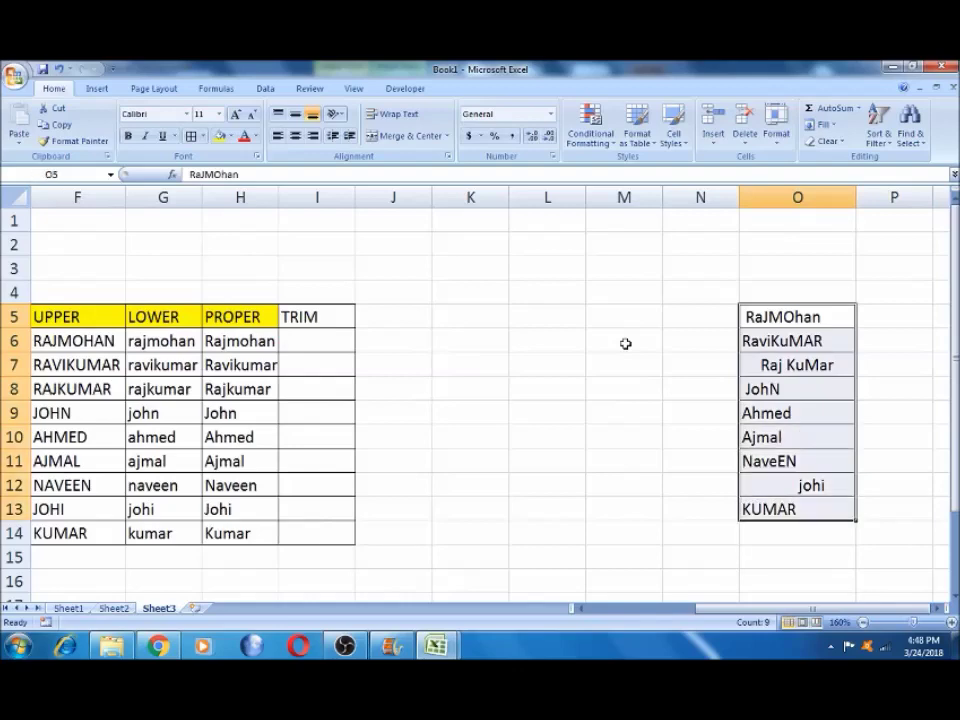
{"action": "key", "text": "ctrl+c"}
{"action": "key", "text": "Left"}
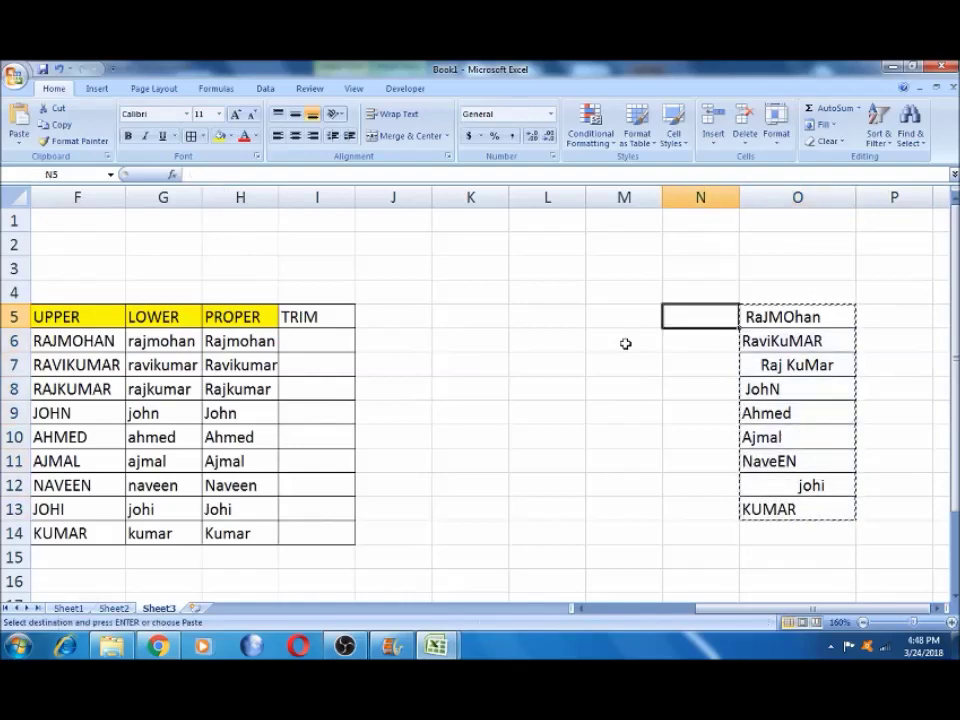
{"action": "key", "text": "Left"}
{"action": "key", "text": "Left"}
{"action": "key", "text": "Left"}
{"action": "key", "text": "Left"}
{"action": "key", "text": "Left"}
{"action": "key", "text": "Right"}
{"action": "key", "text": "Right"}
{"action": "key", "text": "Right"}
{"action": "key", "text": "Down"}
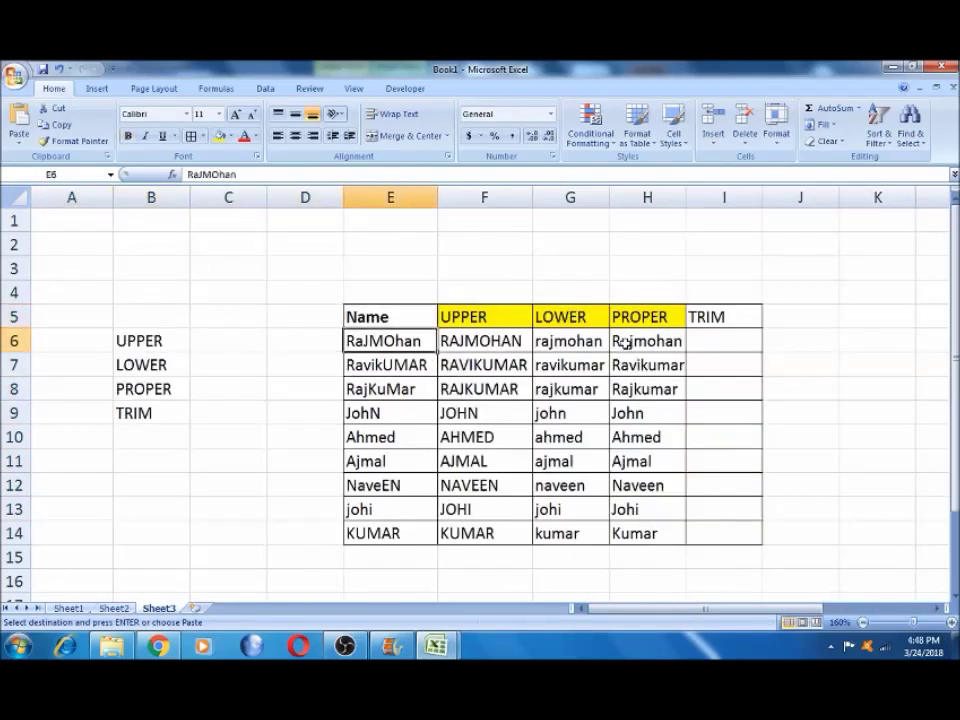
{"action": "key", "text": "ctrl+v"}
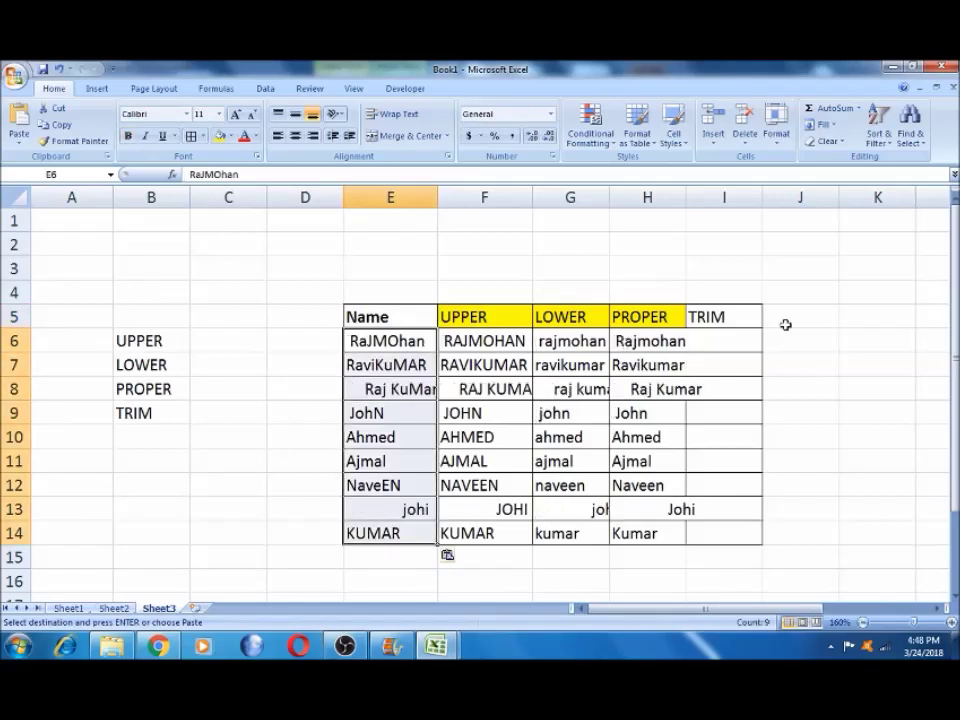
{"action": "left_click", "coordinate": [619, 342]}
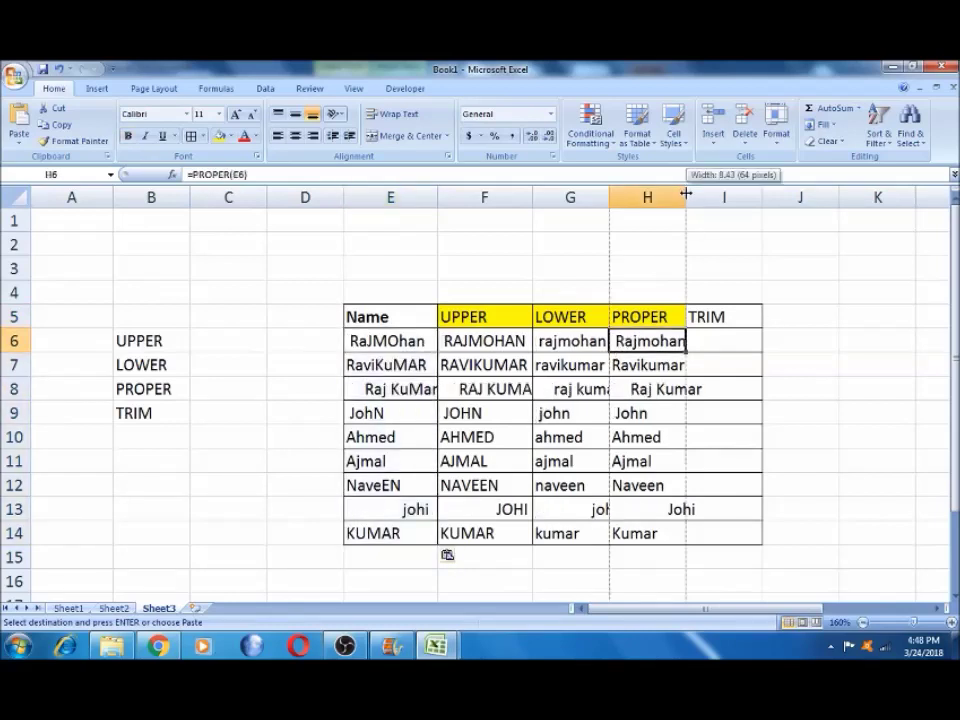
{"action": "left_click_drag", "start_coordinate": [688, 191], "coordinate": [710, 191]}
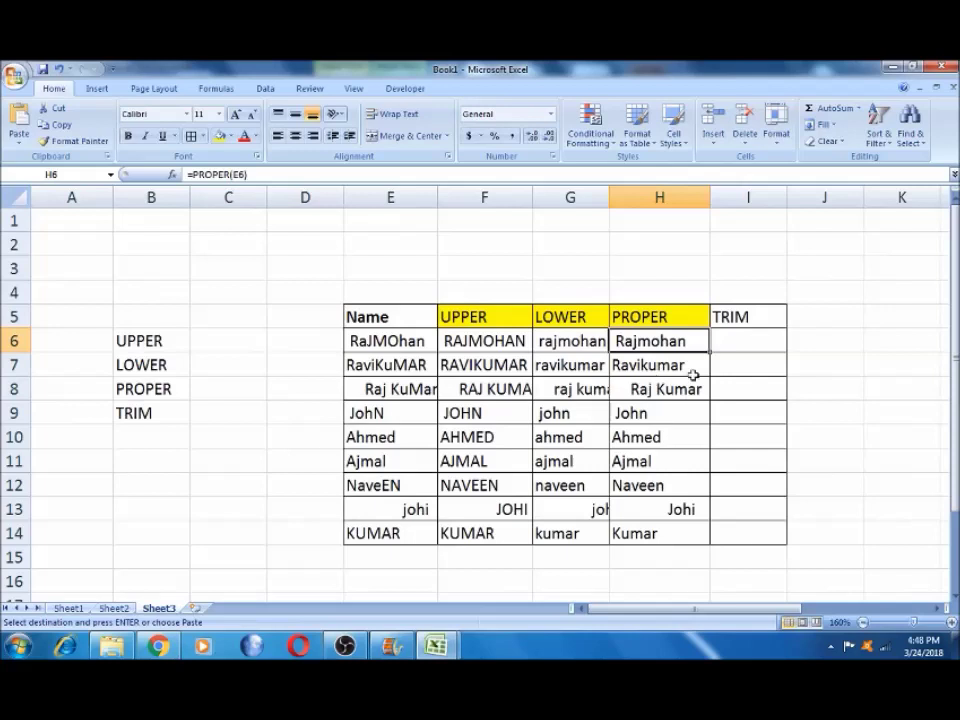
{"action": "key", "text": "ctrl+z"}
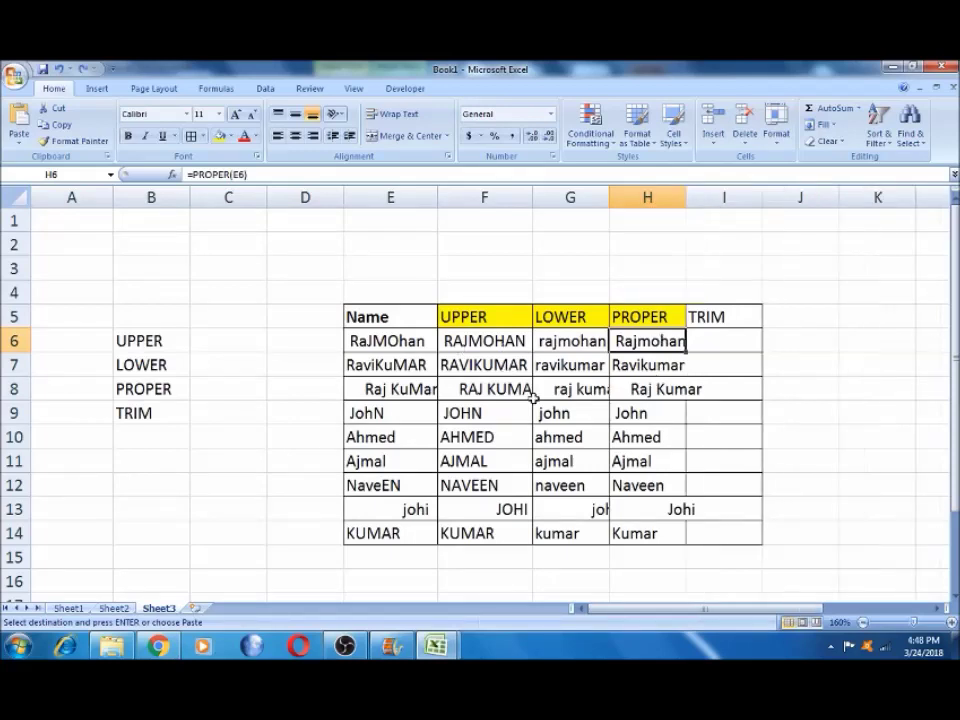
{"action": "left_click", "coordinate": [301, 365]}
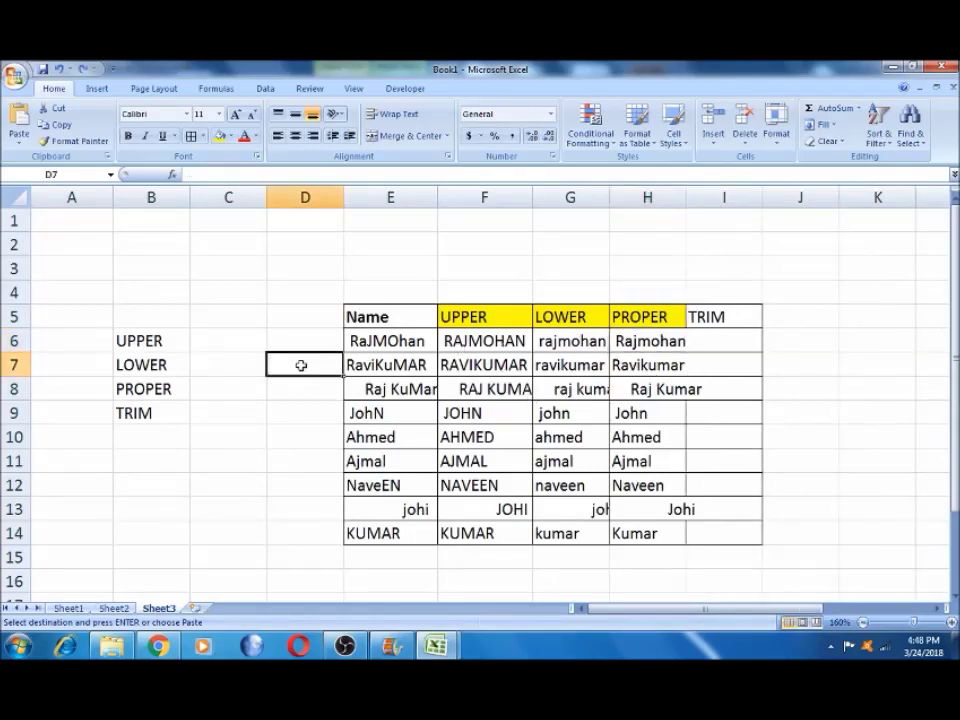
{"action": "key", "text": "ctrl+z"}
Select and copy the UPPER, LOWER and PROPER results in F6:H14.
{"action": "left_click", "coordinate": [474, 345]}
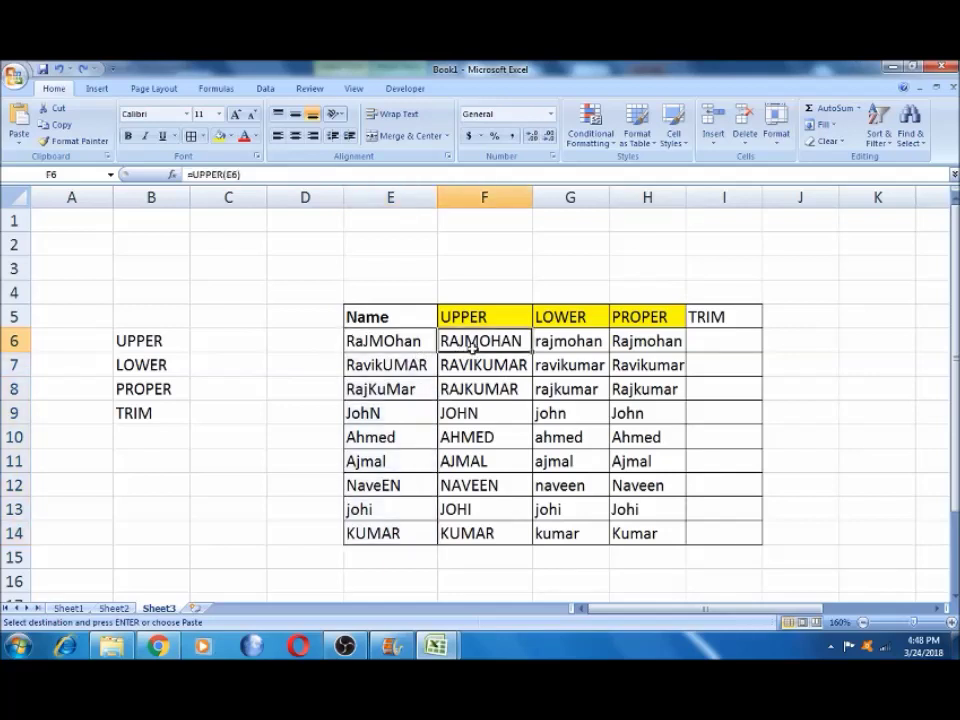
{"action": "left_click", "coordinate": [378, 341]}
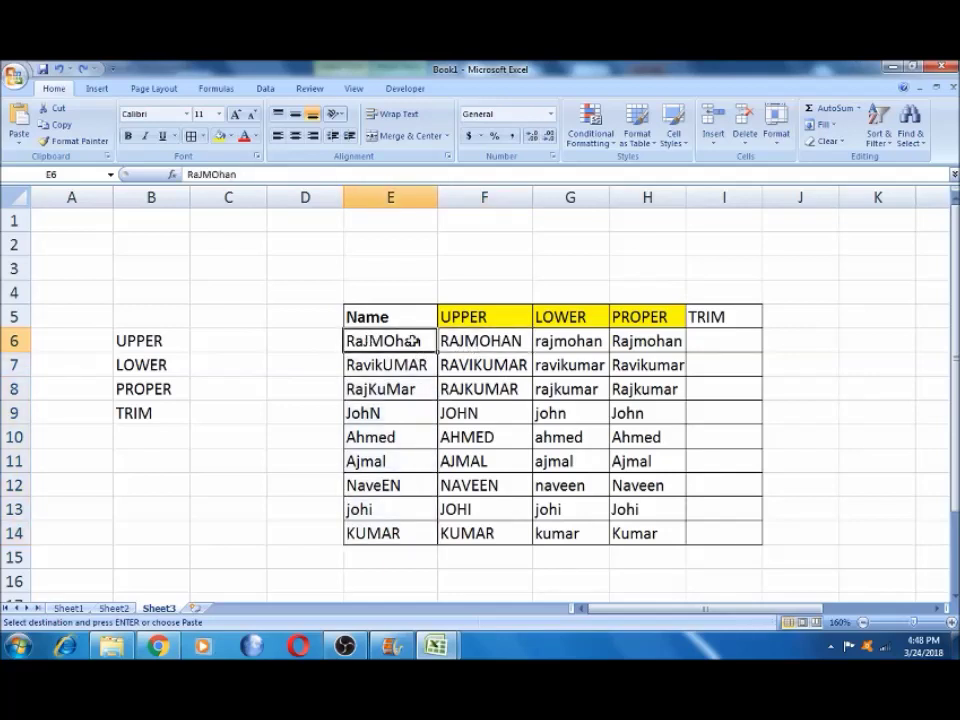
{"action": "left_click_drag", "start_coordinate": [455, 341], "coordinate": [647, 341]}
{"action": "key", "text": "shift+Down"}
{"action": "key", "text": "shift+Down"}
{"action": "key", "text": "shift+Down"}
{"action": "key", "text": "shift+Down"}
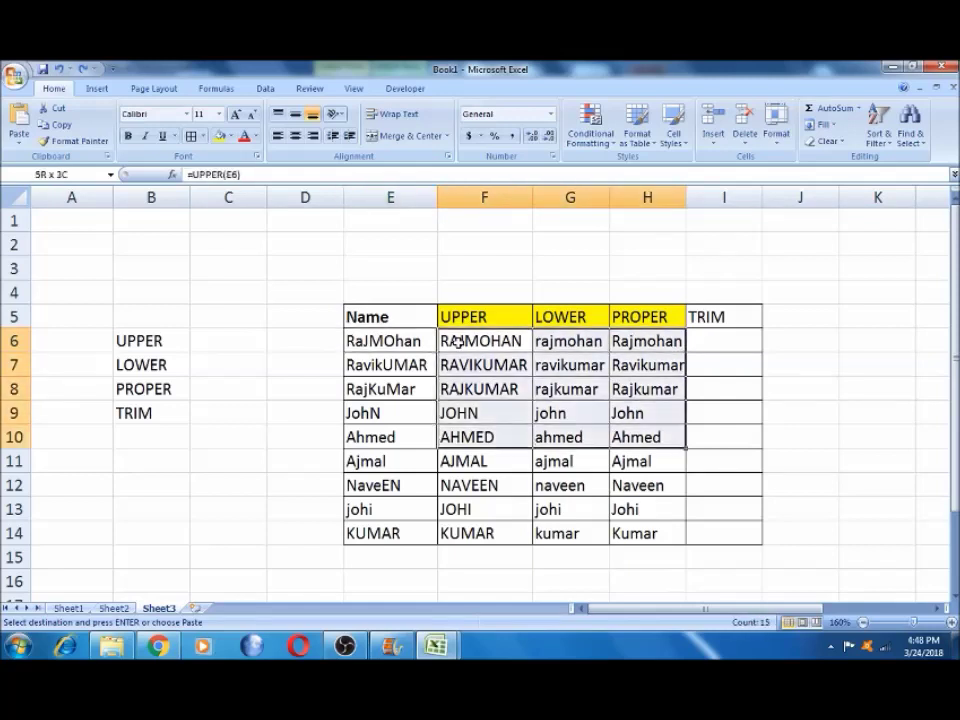
{"action": "key", "text": "shift+Down"}
{"action": "key", "text": "shift+Down"}
{"action": "key", "text": "shift+Down"}
{"action": "key", "text": "shift+Down"}
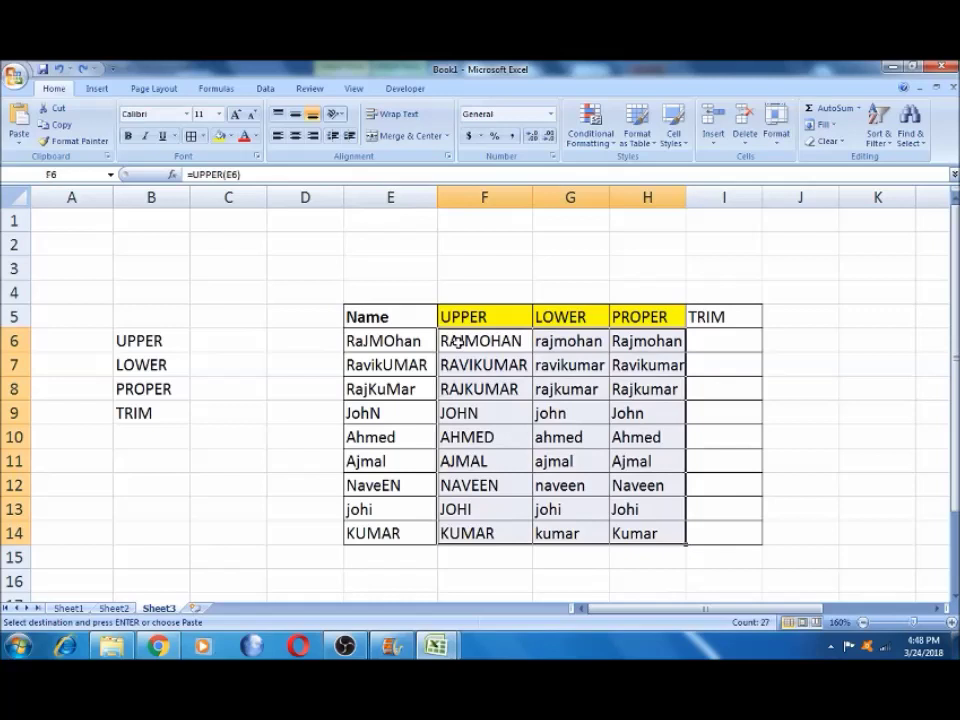
{"action": "key", "text": "ctrl+c"}
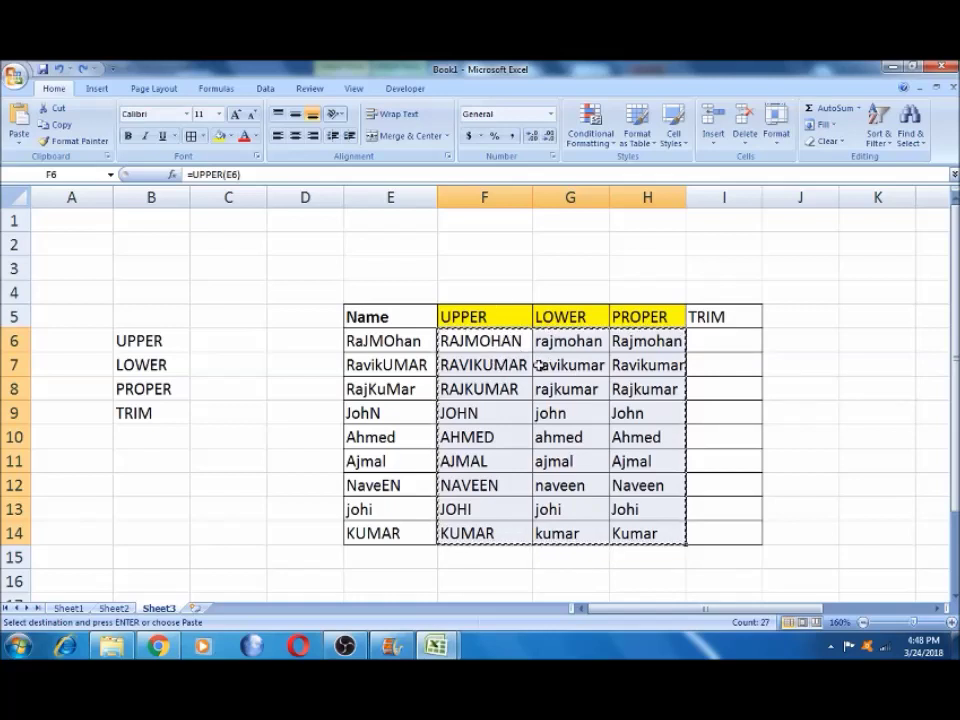
Paste them back as values with Skip blanks via Paste Special.
{"action": "key", "text": "alt"}
{"action": "key", "text": "e"}
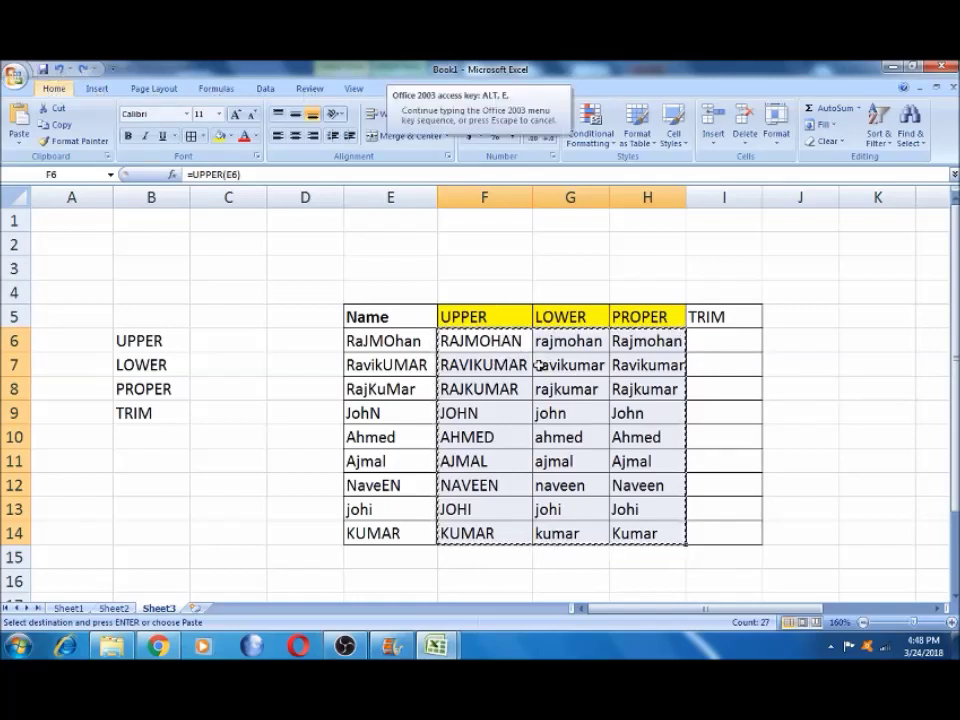
{"action": "key", "text": "s"}
{"action": "key", "text": "b"}
{"action": "key", "text": "v"}
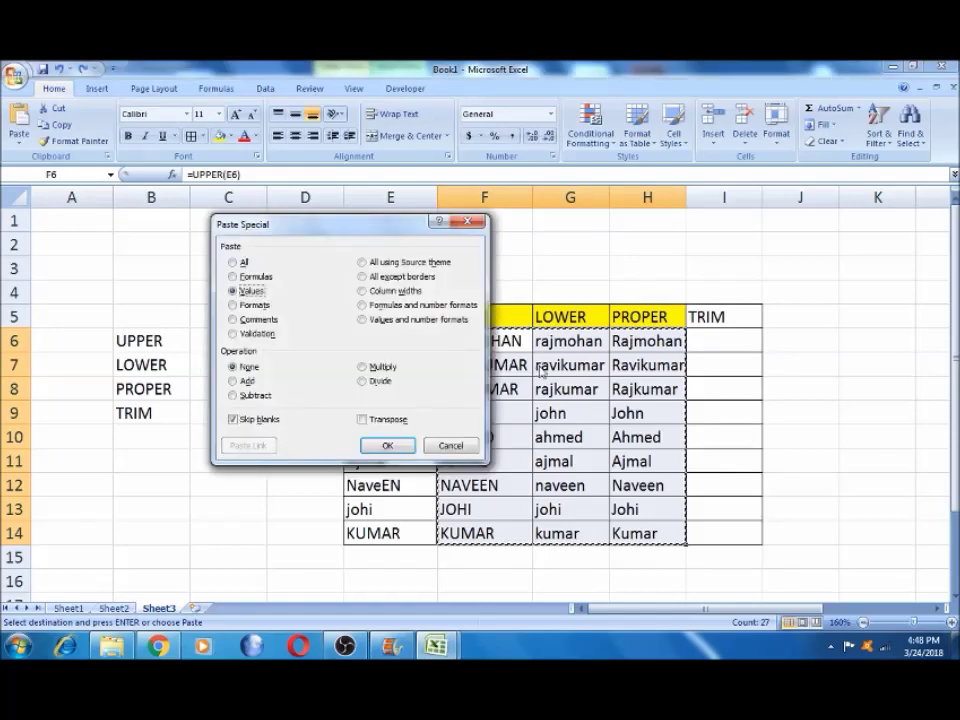
{"action": "left_click", "coordinate": [390, 445]}
{"action": "left_click", "coordinate": [487, 341]}
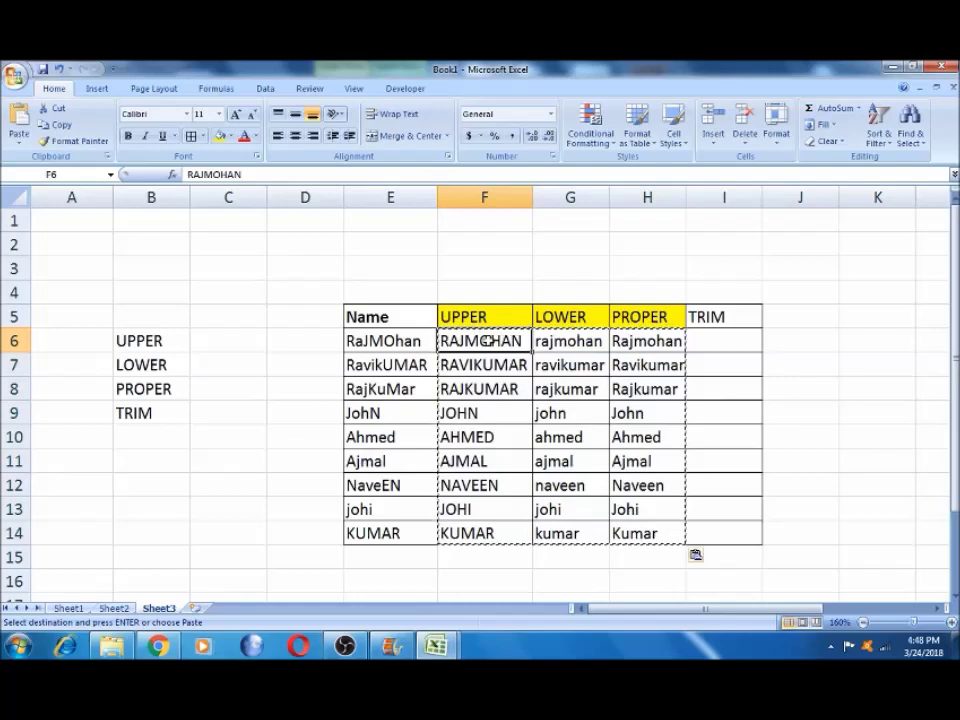
{"action": "key", "text": "Escape"}
{"action": "left_click", "coordinate": [589, 340]}
Copy the nine spaced names from column O and paste them over the Name column at E6.
{"action": "key", "text": "Right"}
{"action": "key", "text": "Right"}
{"action": "key", "text": "Right"}
{"action": "key", "text": "Right"}
{"action": "key", "text": "Right"}
{"action": "key", "text": "Right"}
{"action": "key", "text": "Right"}
{"action": "key", "text": "Right"}
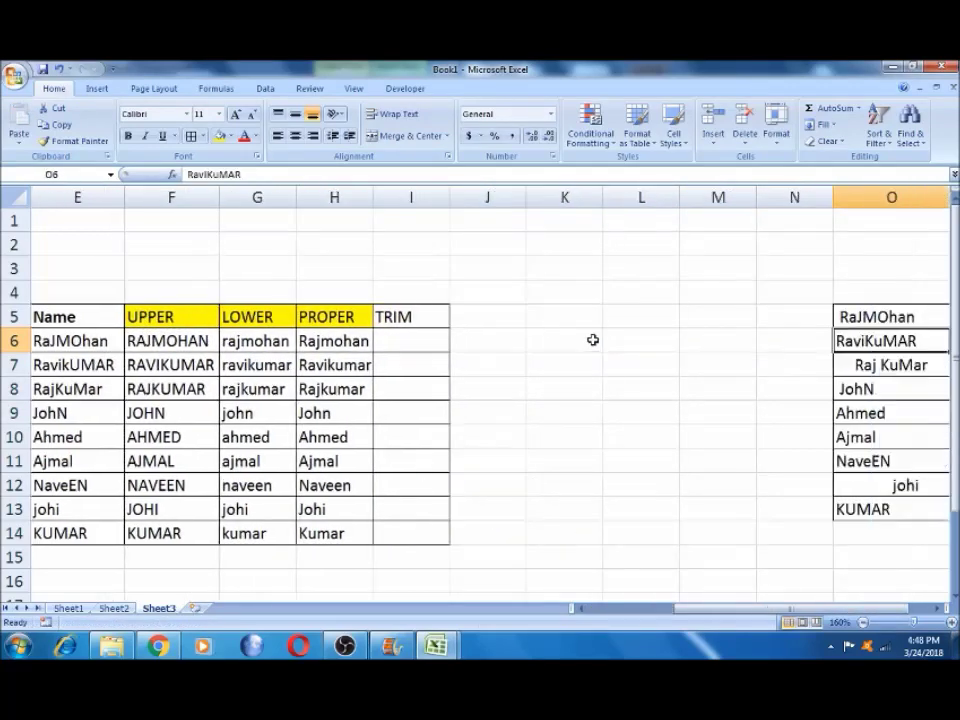
{"action": "key", "text": "Up"}
{"action": "key", "text": "ctrl+shift+Down"}
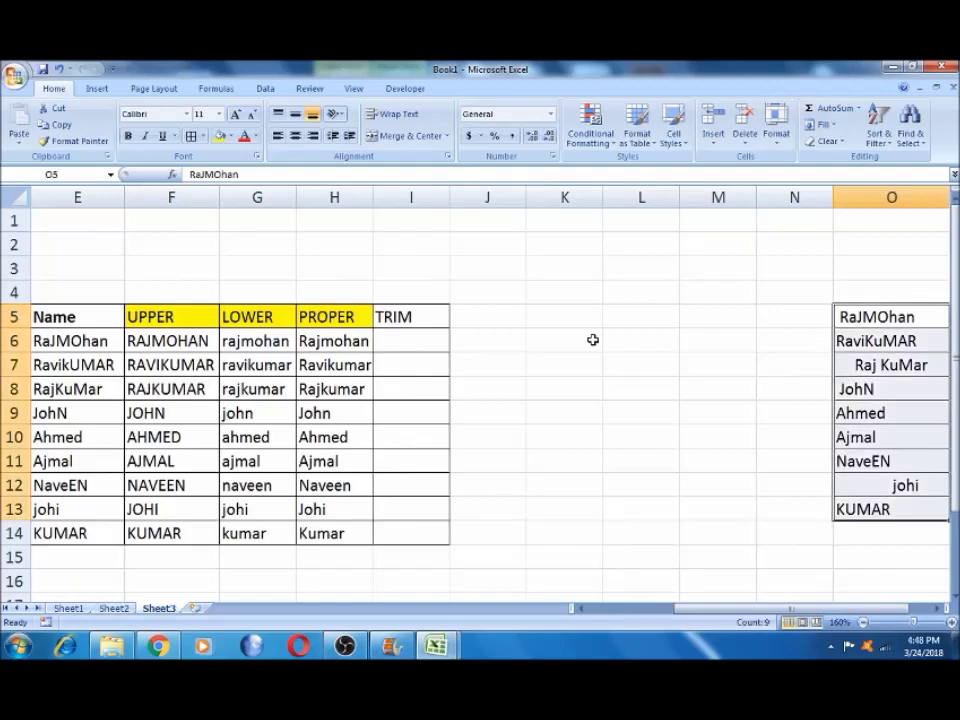
{"action": "key", "text": "ctrl+c"}
{"action": "key", "text": "Left"}
{"action": "key", "text": "Left"}
{"action": "key", "text": "Left"}
{"action": "key", "text": "Left"}
{"action": "key", "text": "Left"}
{"action": "key", "text": "Left"}
{"action": "key", "text": "Left"}
{"action": "key", "text": "Right"}
{"action": "key", "text": "Right"}
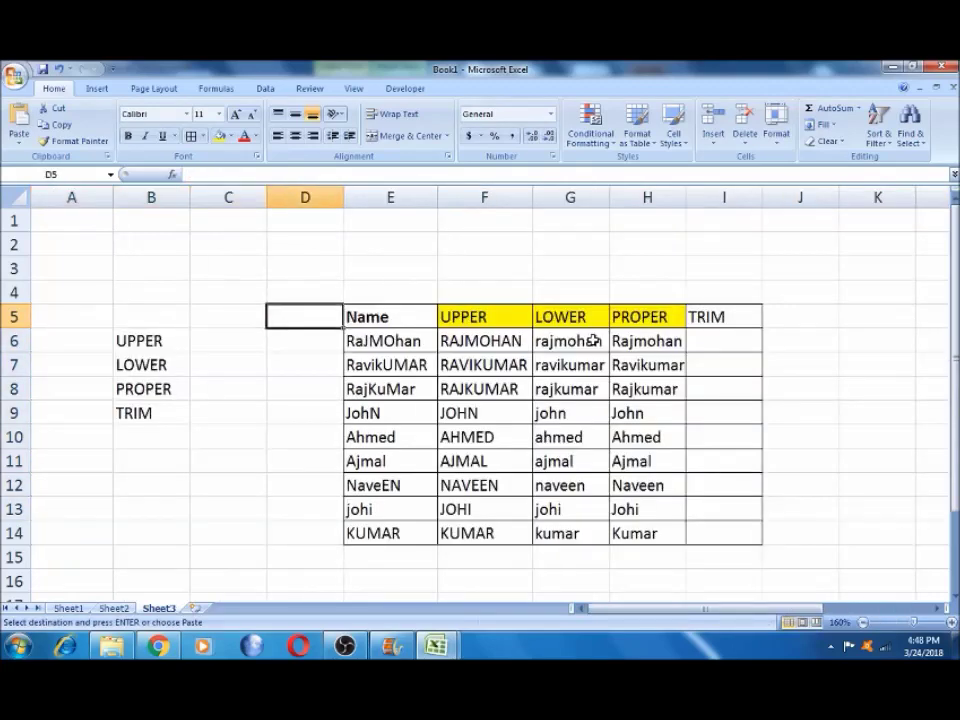
{"action": "key", "text": "Right"}
{"action": "key", "text": "Down"}
{"action": "key", "text": "ctrl+v"}
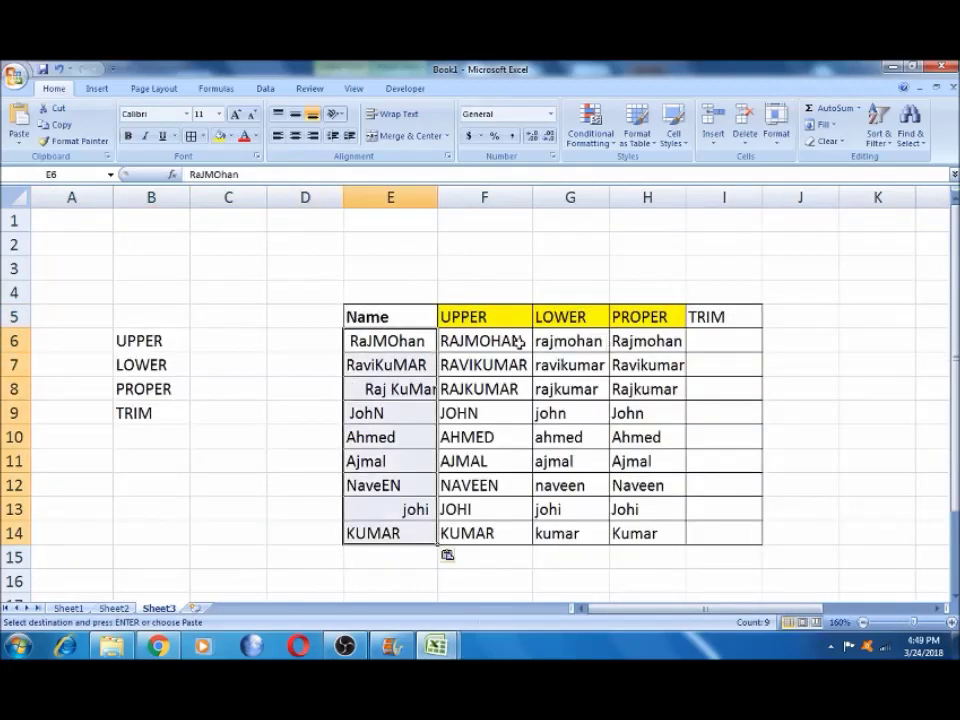
Confirm the UPPER, LOWER and PROPER values stayed fixed and widen column H slightly.
{"action": "left_click", "coordinate": [514, 340]}
{"action": "left_click", "coordinate": [574, 341]}
{"action": "left_click", "coordinate": [619, 340]}
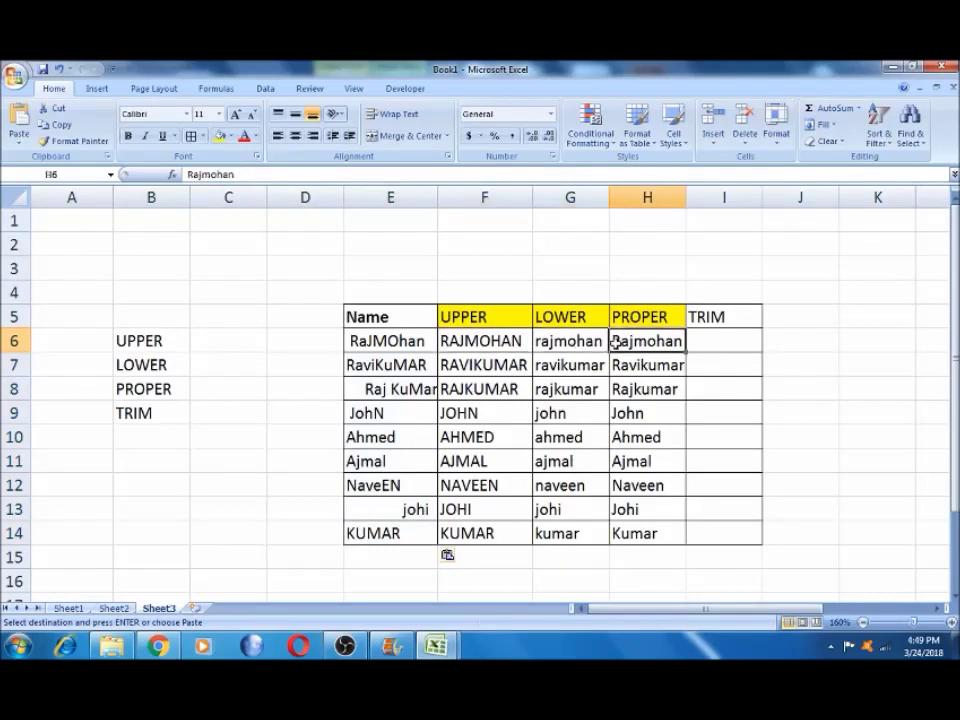
{"action": "left_click_drag", "start_coordinate": [687, 197], "coordinate": [695, 197]}
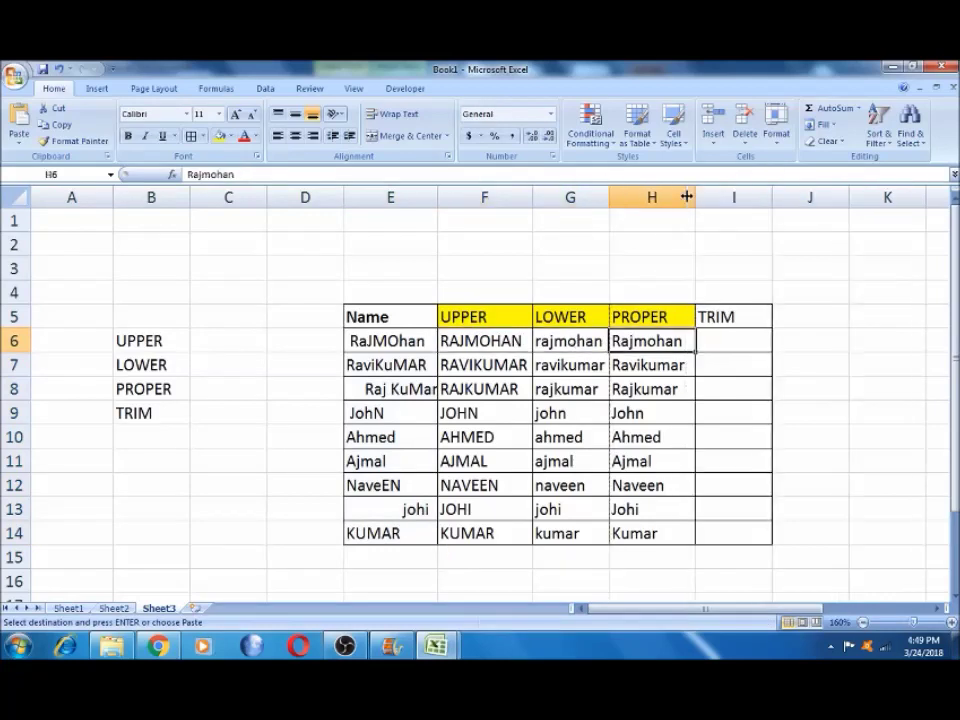
{"action": "left_click", "coordinate": [713, 340]}
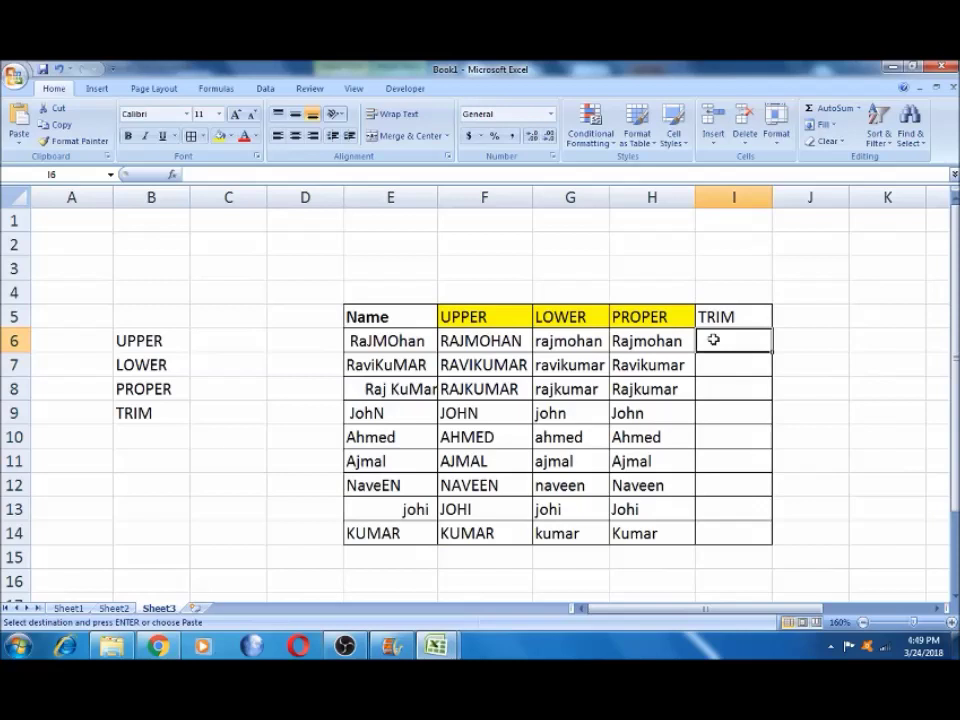
Inspect the extra spacing in the names in E6, E8, E10 and E11.
{"action": "left_click", "coordinate": [356, 339]}
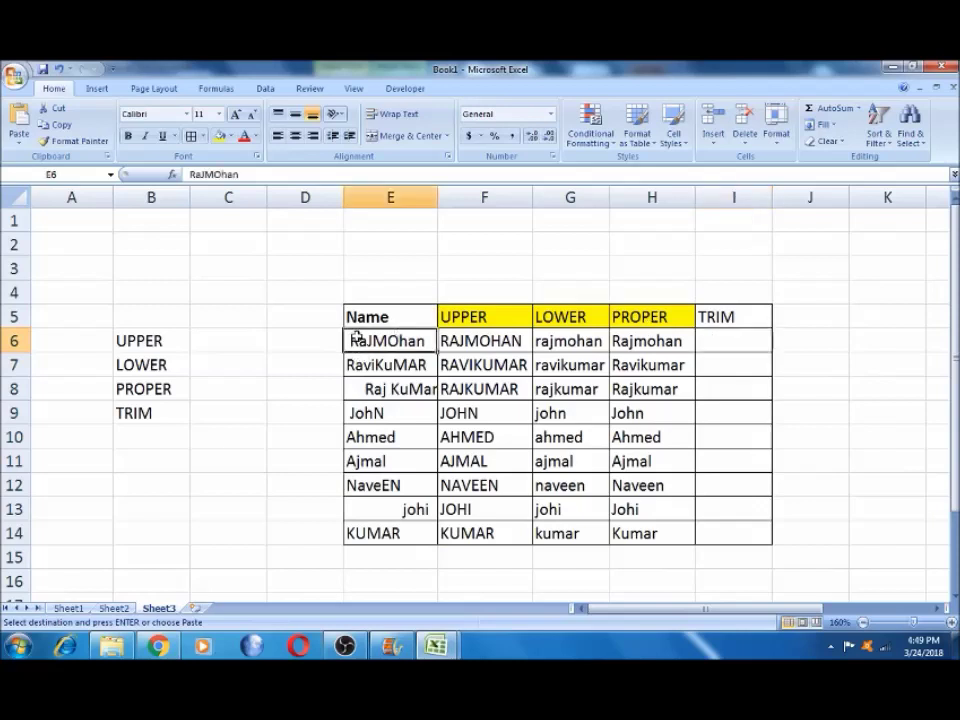
{"action": "left_click", "coordinate": [367, 390]}
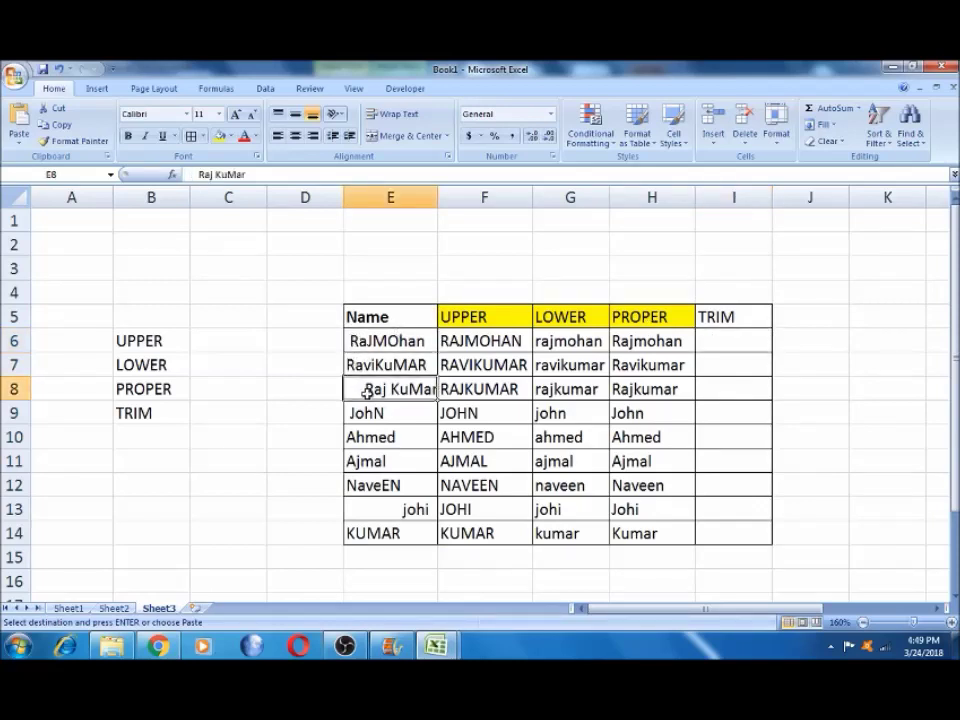
{"action": "left_click", "coordinate": [372, 460]}
{"action": "double_click", "coordinate": [373, 458]}
{"action": "left_click", "coordinate": [410, 436]}
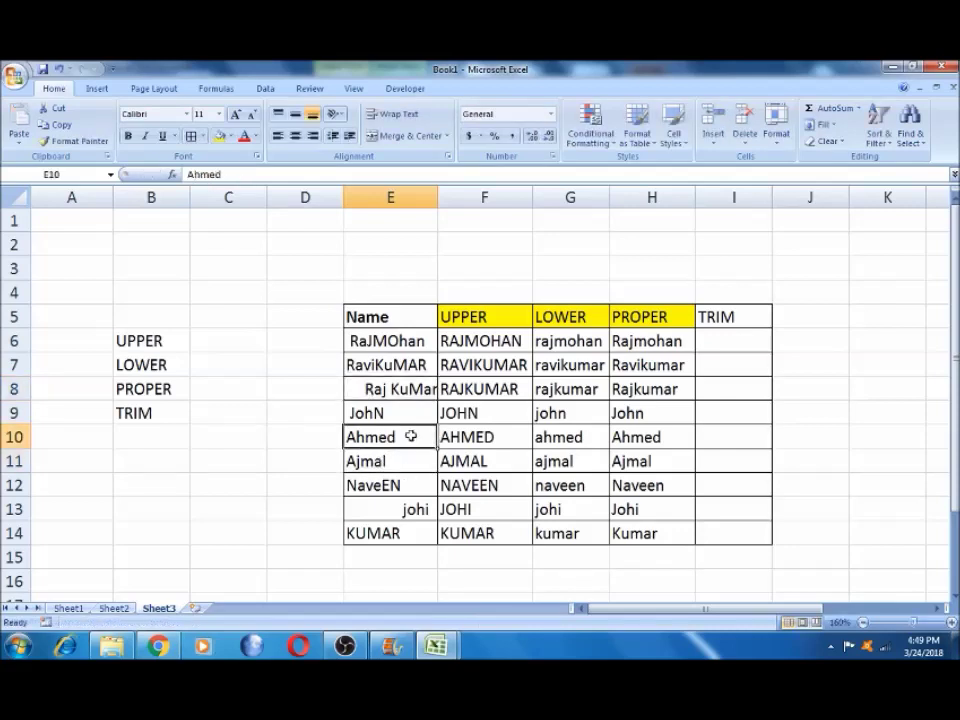
{"action": "double_click", "coordinate": [412, 436]}
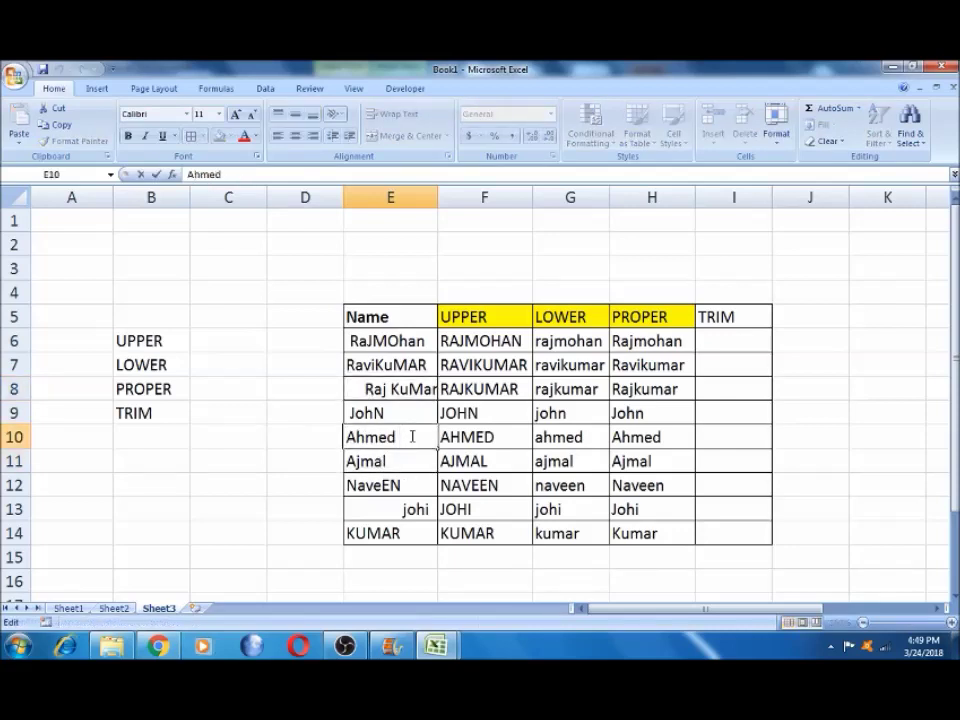
{"action": "left_click", "coordinate": [729, 335]}
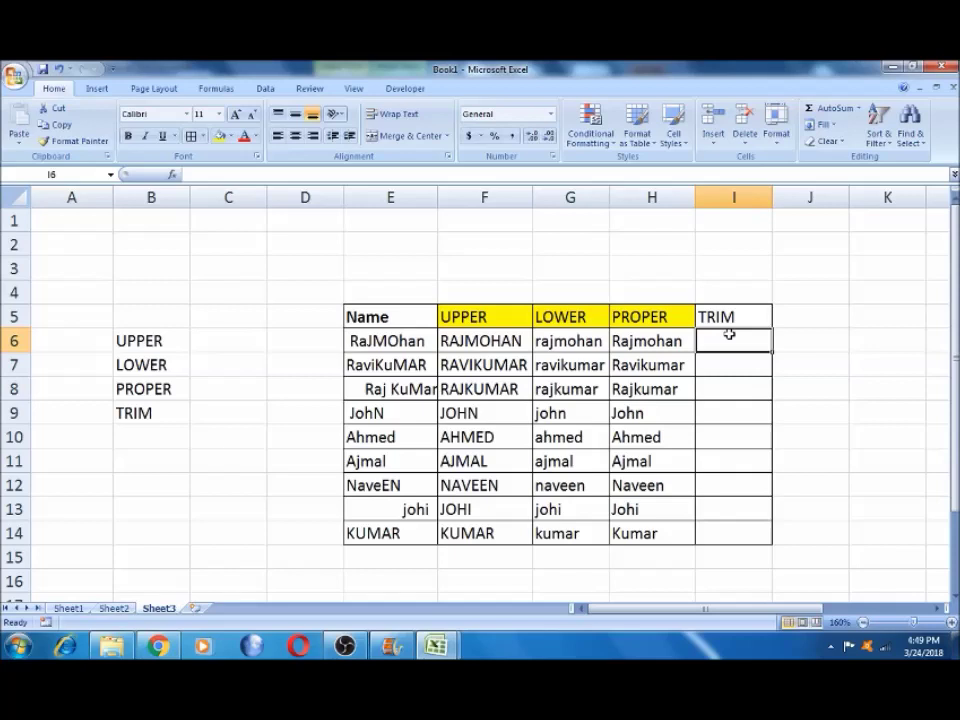
Enter =TRIM(E6) in I6, fill it down to I14 and autofit column I.
{"action": "type", "text": "=TRIM"}
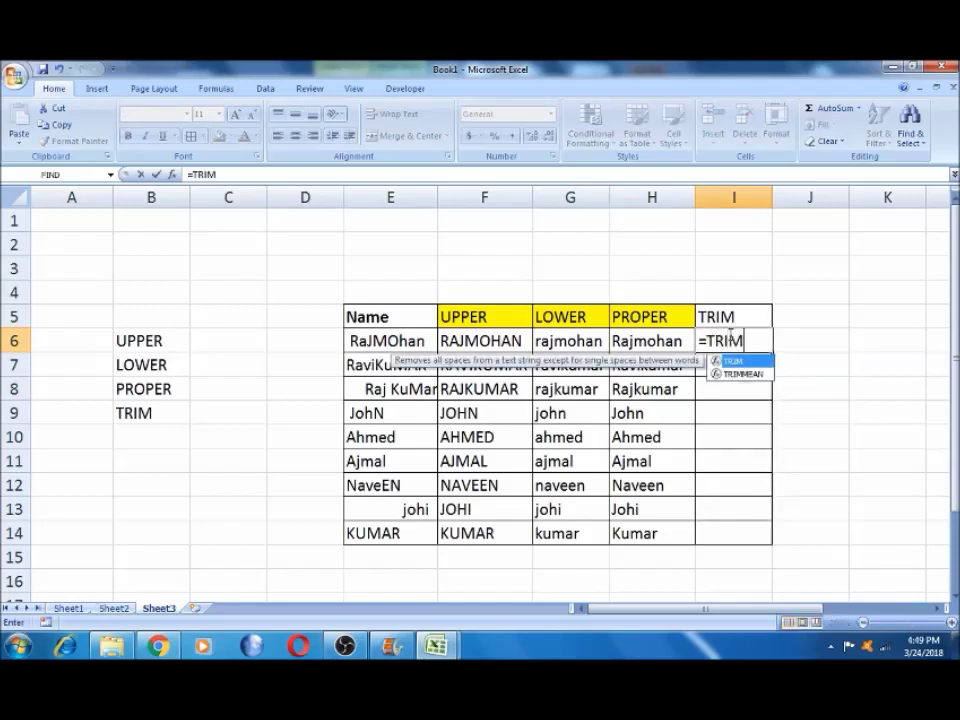
{"action": "type", "text": "("}
{"action": "left_click", "coordinate": [392, 338]}
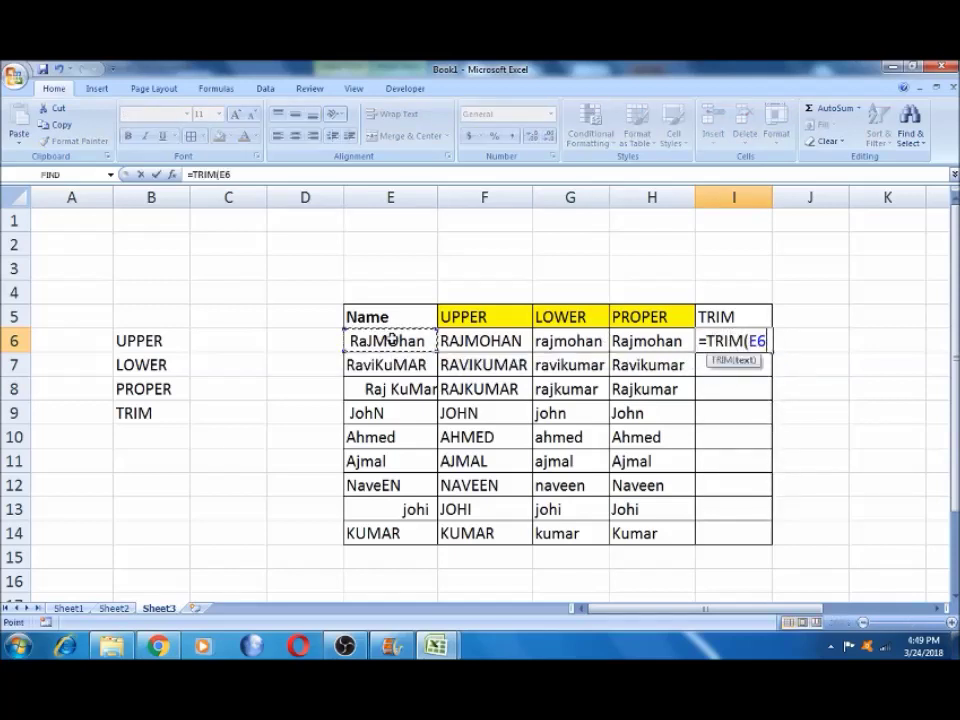
{"action": "type", "text": ")"}
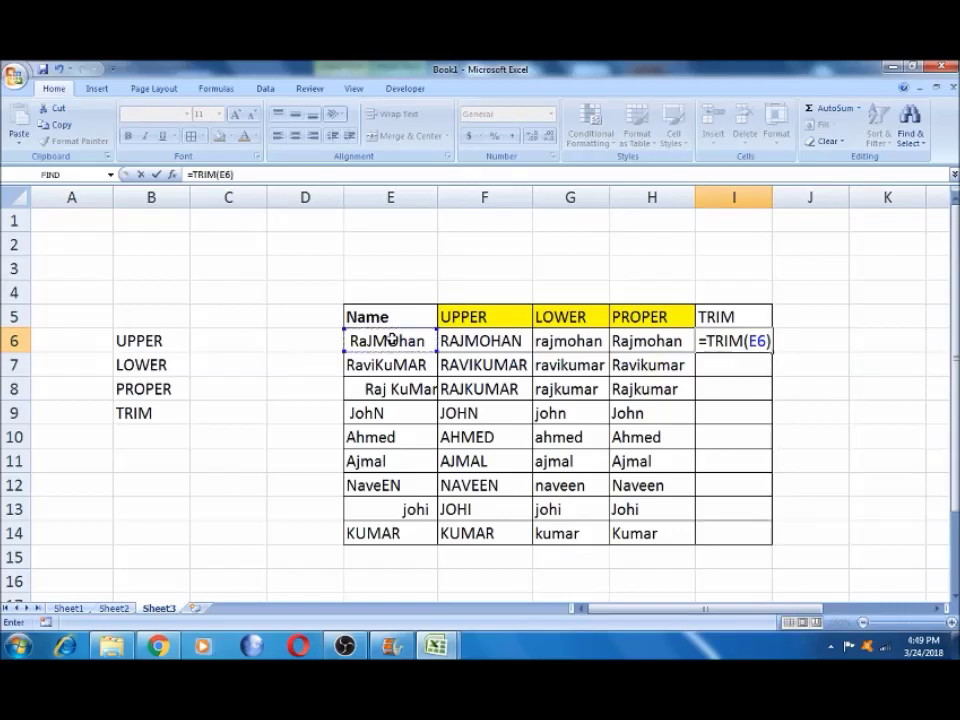
{"action": "key", "text": "Return"}
{"action": "left_click", "coordinate": [760, 342]}
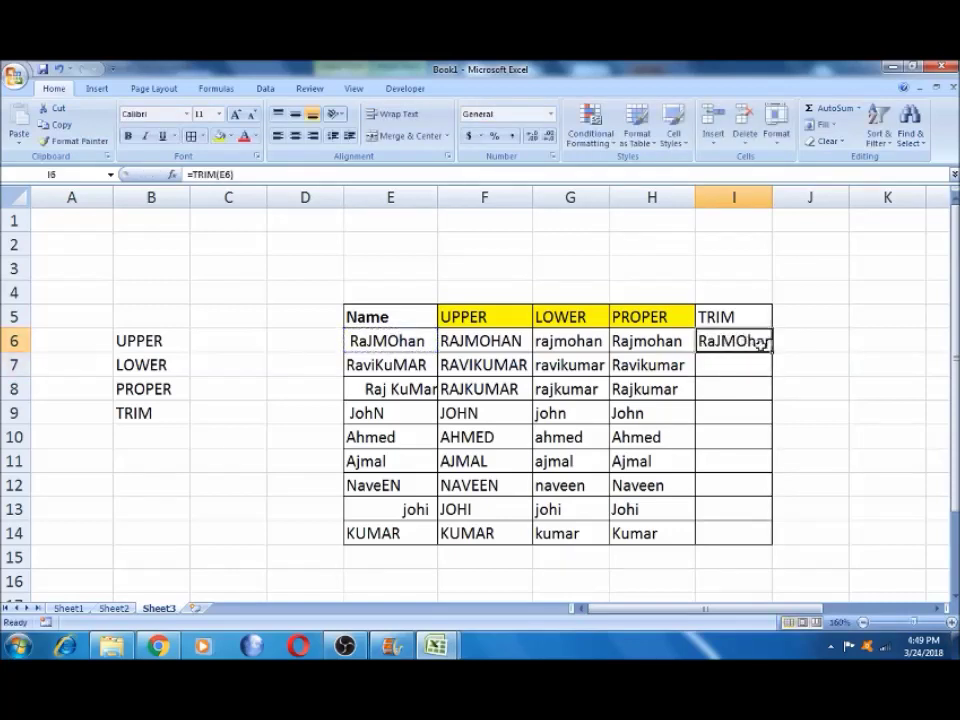
{"action": "double_click", "coordinate": [773, 352]}
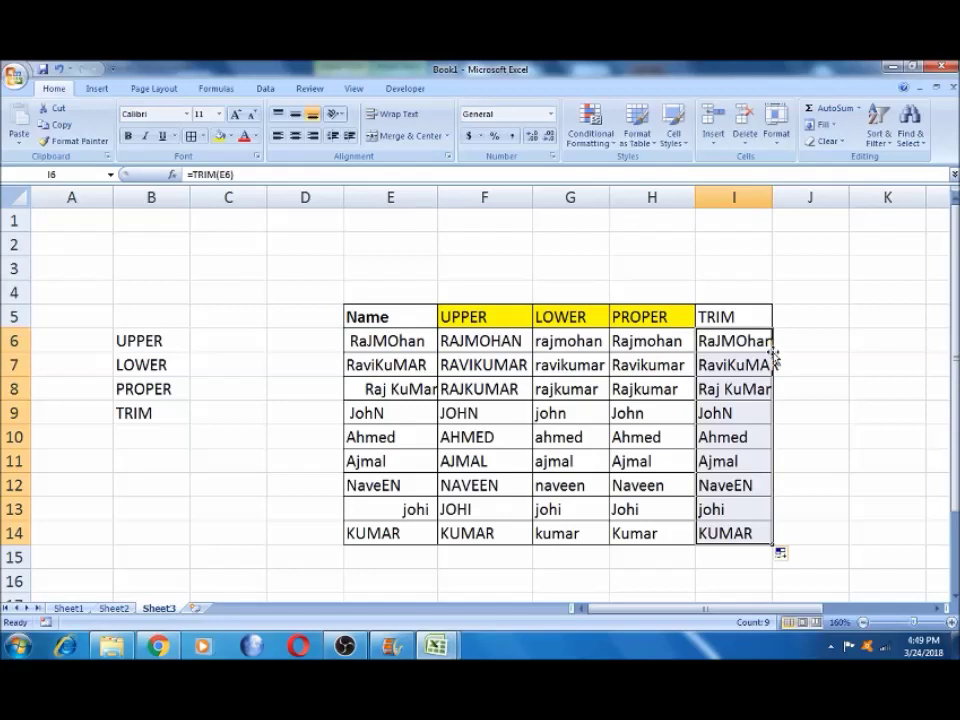
{"action": "double_click", "coordinate": [772, 188]}
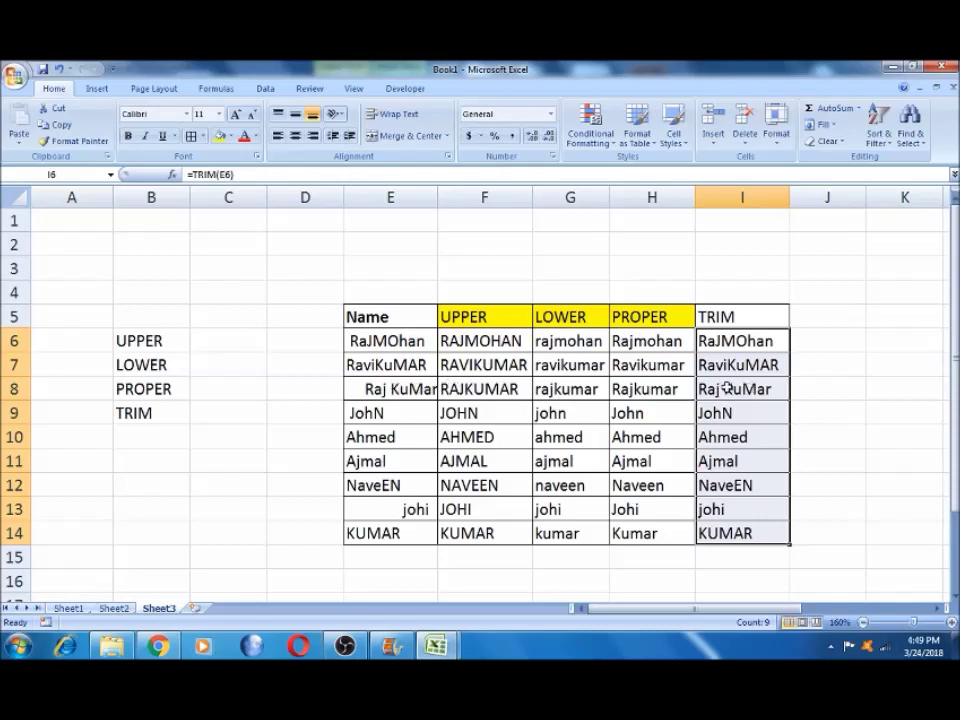
Check the TRIM formulas in I8 and I6.
{"action": "double_click", "coordinate": [766, 389]}
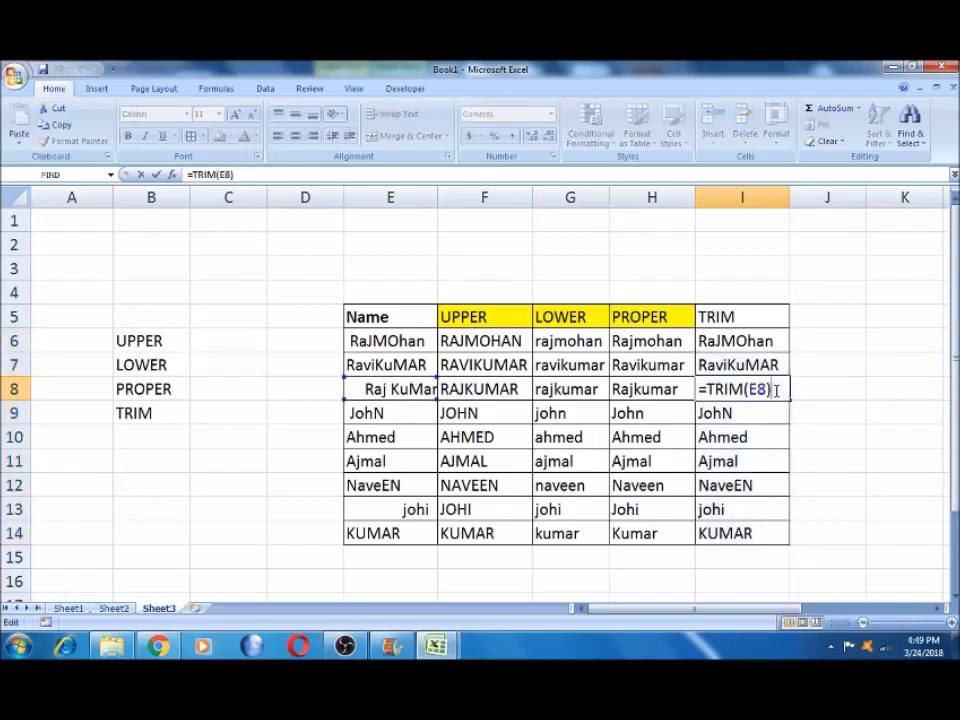
{"action": "key", "text": "Tab"}
{"action": "left_click", "coordinate": [765, 391]}
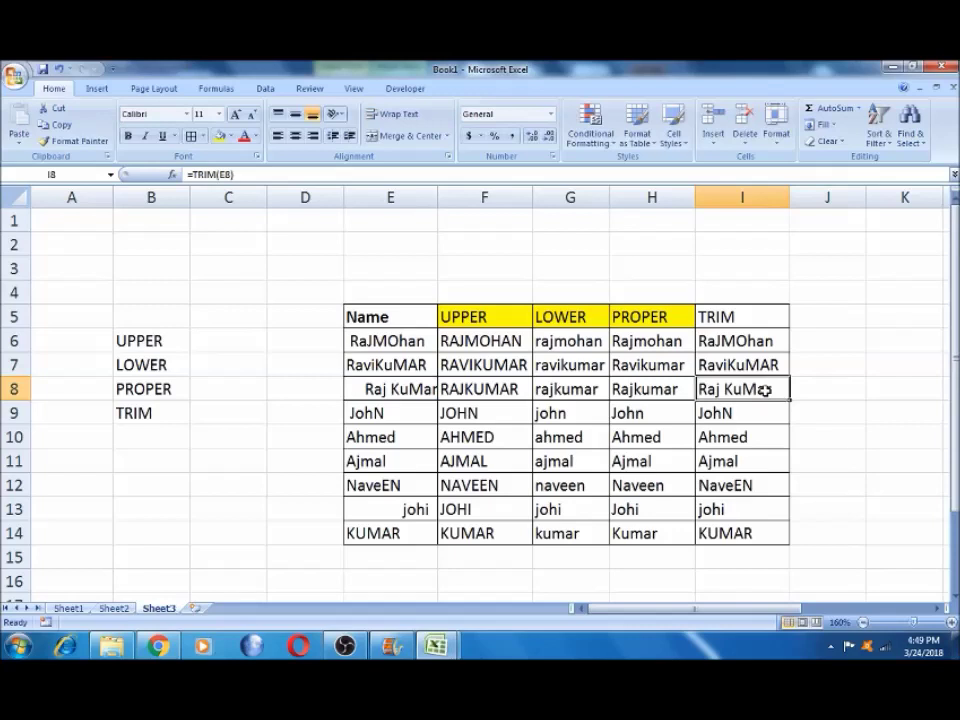
{"action": "left_click", "coordinate": [747, 341]}
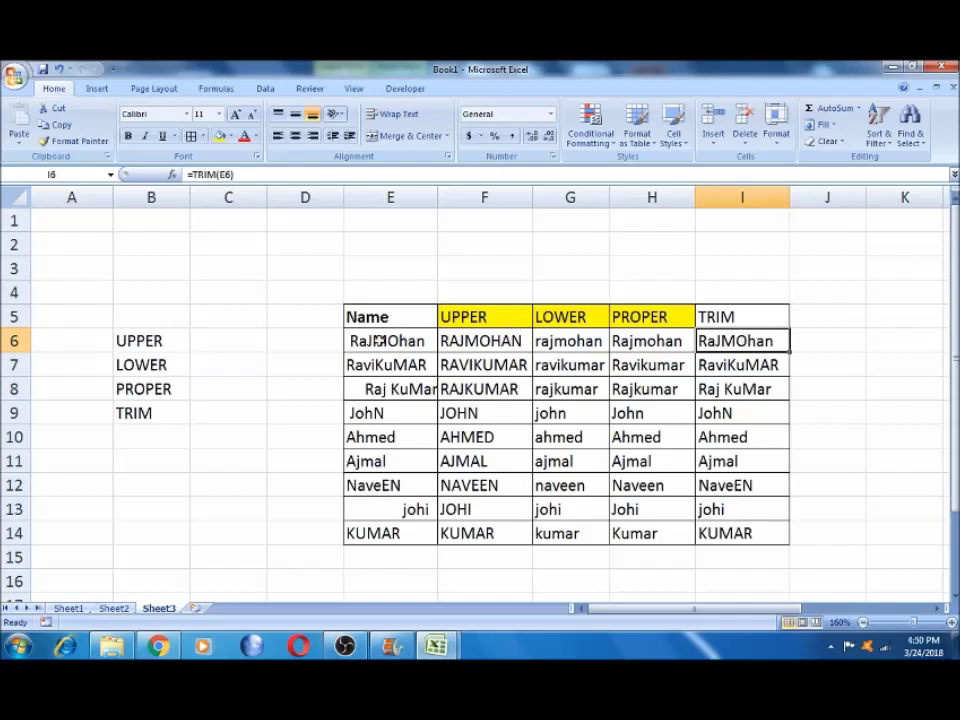
Enter =LEN(E6) in D6 and fill it down to D14 for original name lengths.
{"action": "left_click", "coordinate": [311, 341]}
{"action": "type", "text": "="}
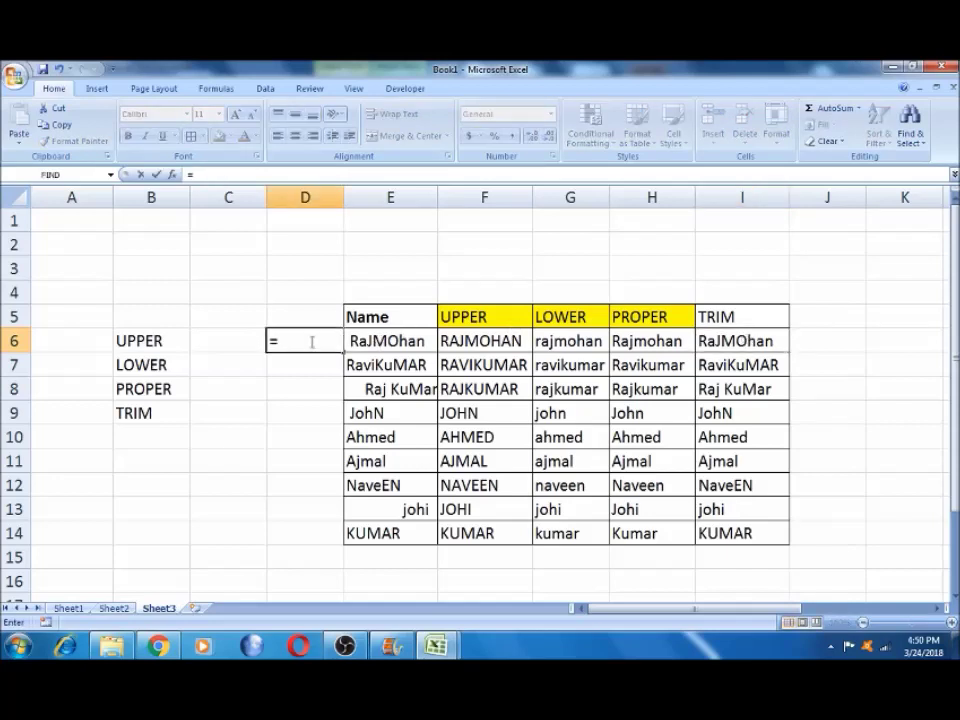
{"action": "type", "text": "LEN("}
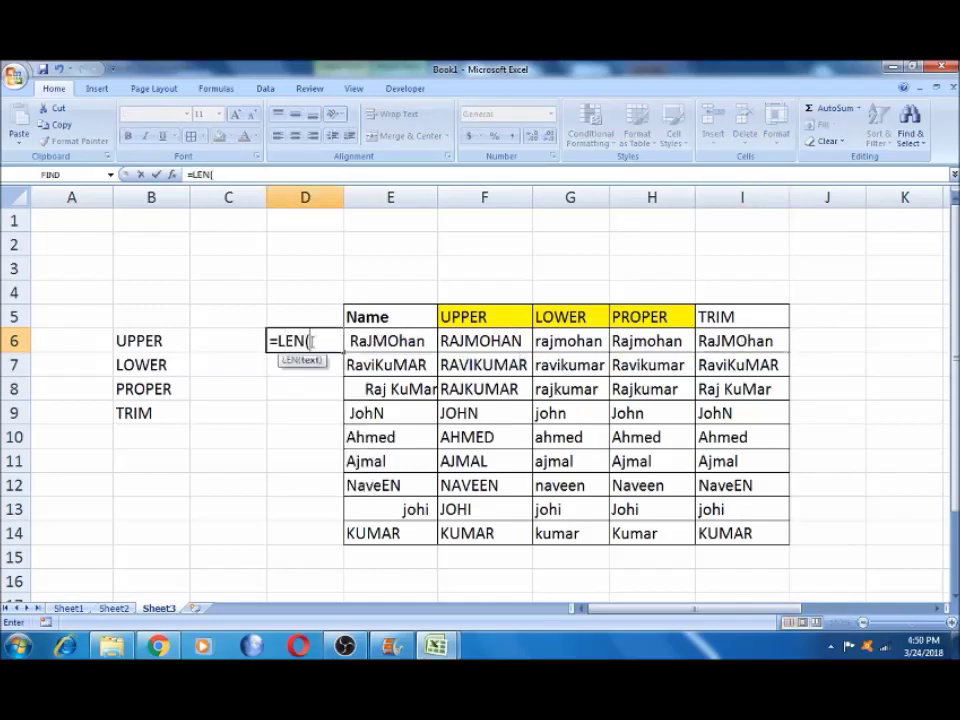
{"action": "left_click", "coordinate": [385, 341]}
{"action": "type", "text": ")"}
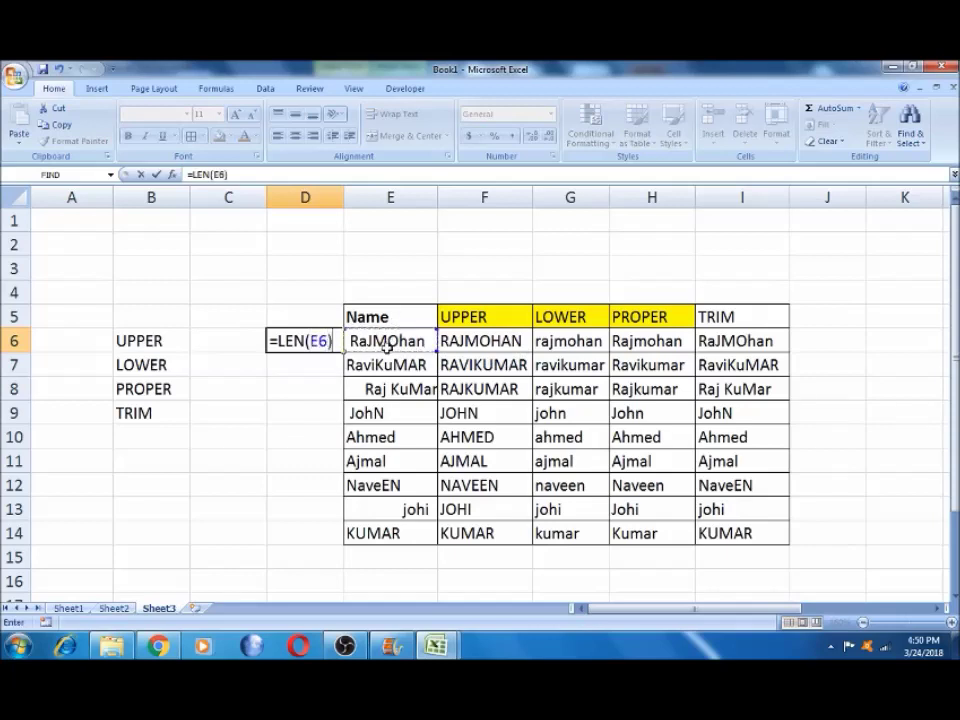
{"action": "key", "text": "Return"}
{"action": "left_click", "coordinate": [315, 340]}
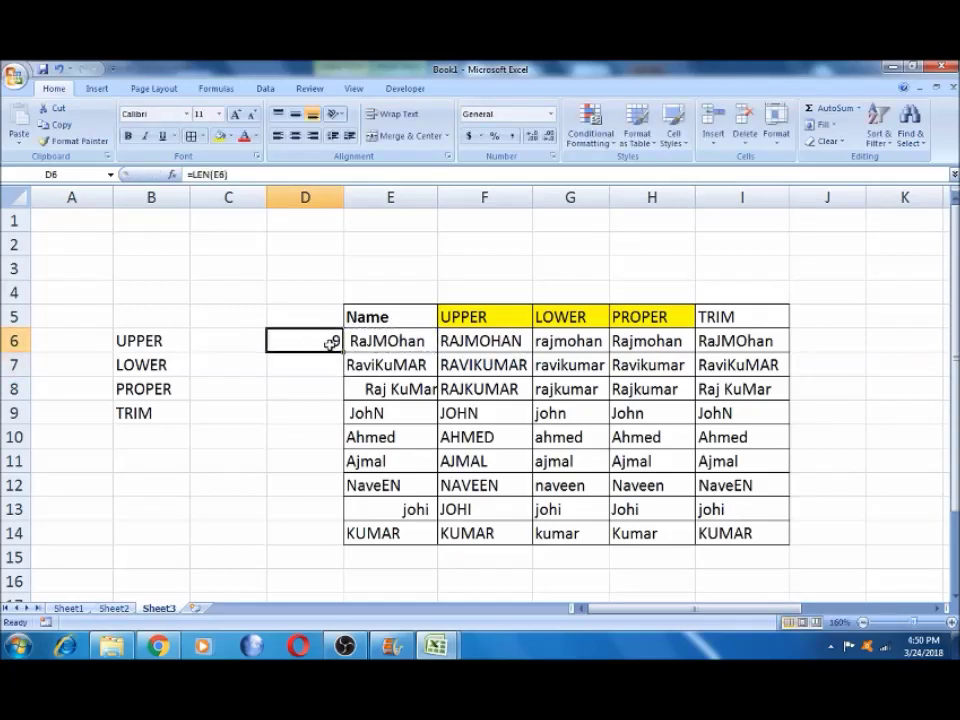
{"action": "double_click", "coordinate": [343, 352]}
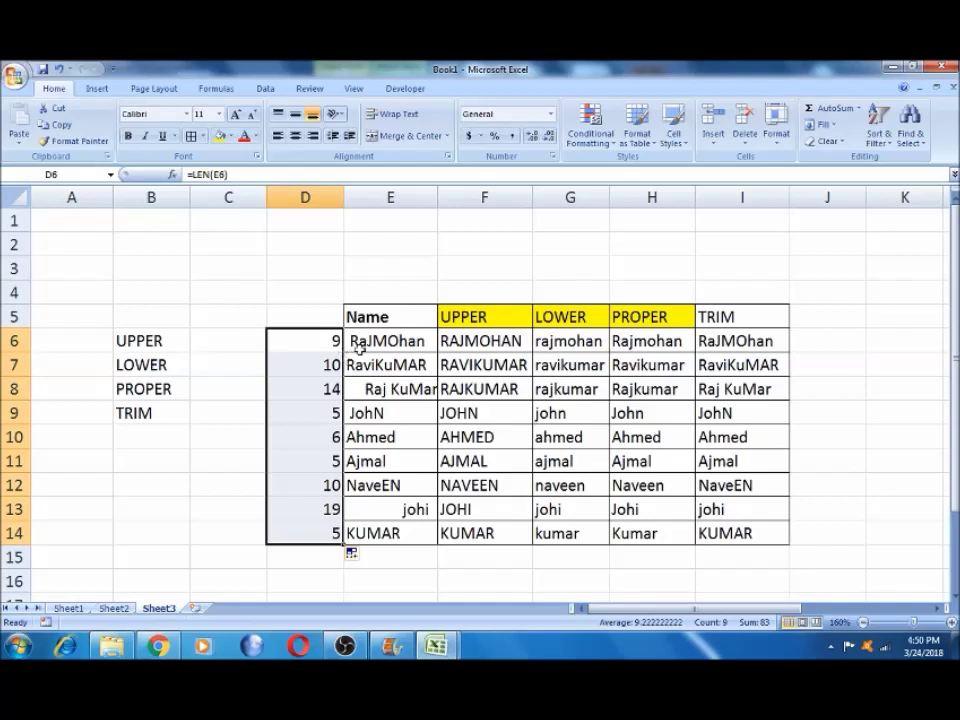
Enter =LEN(I6) in J6 and fill it down to J14 for trimmed name lengths.
{"action": "left_click", "coordinate": [815, 341]}
{"action": "type", "text": "=LEN("}
{"action": "left_click", "coordinate": [750, 341]}
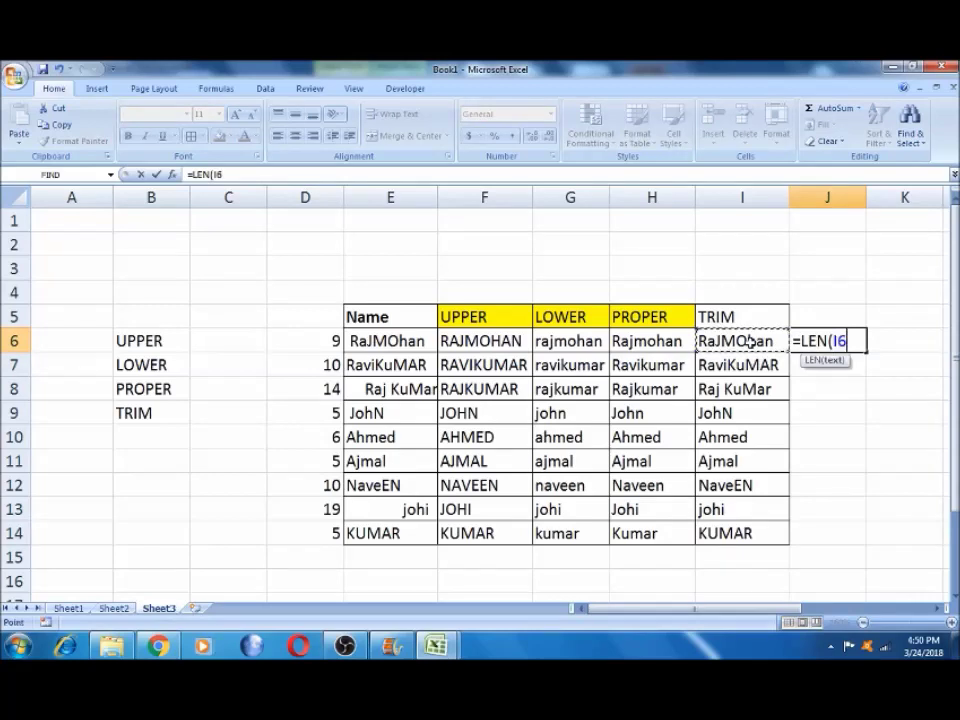
{"action": "type", "text": ")"}
{"action": "key", "text": "Return"}
{"action": "left_click", "coordinate": [848, 341]}
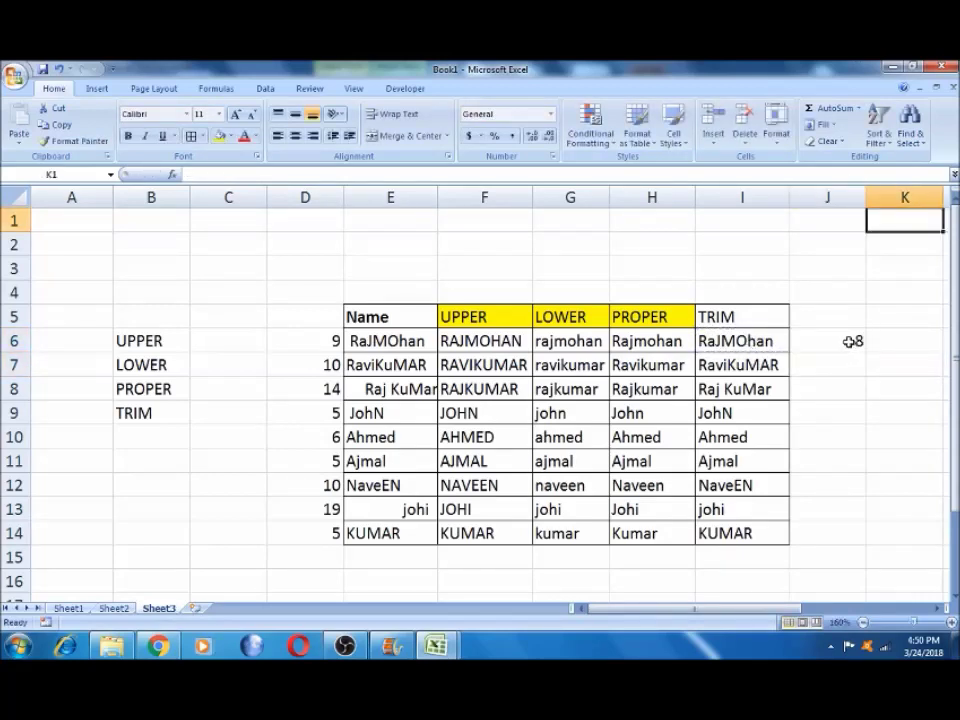
{"action": "left_click", "coordinate": [853, 341]}
{"action": "double_click", "coordinate": [867, 351]}
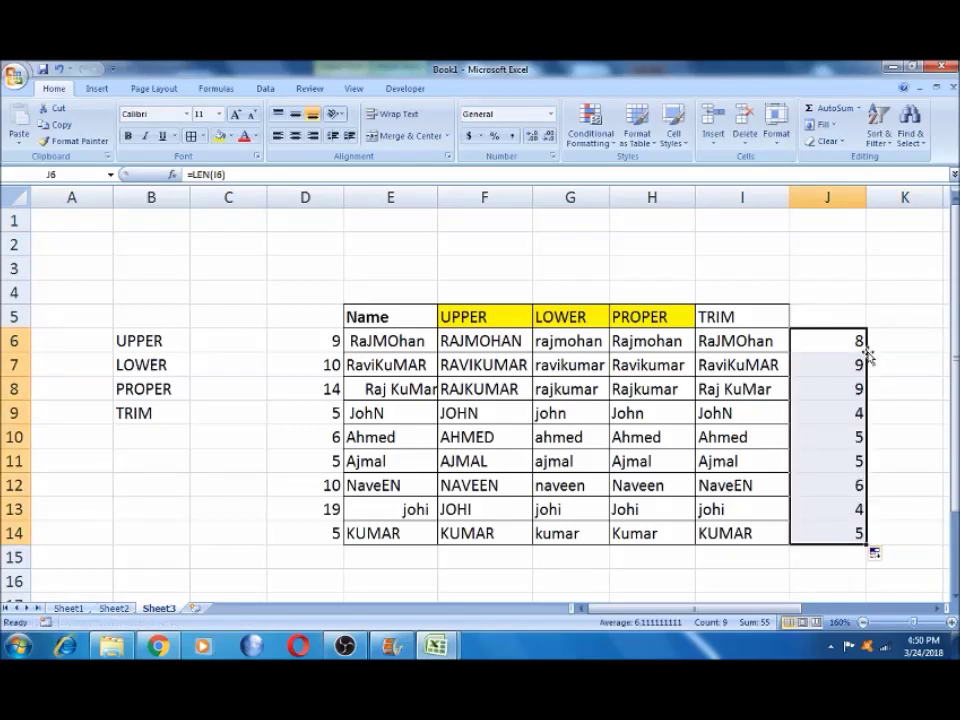
{"action": "left_click", "coordinate": [298, 513]}
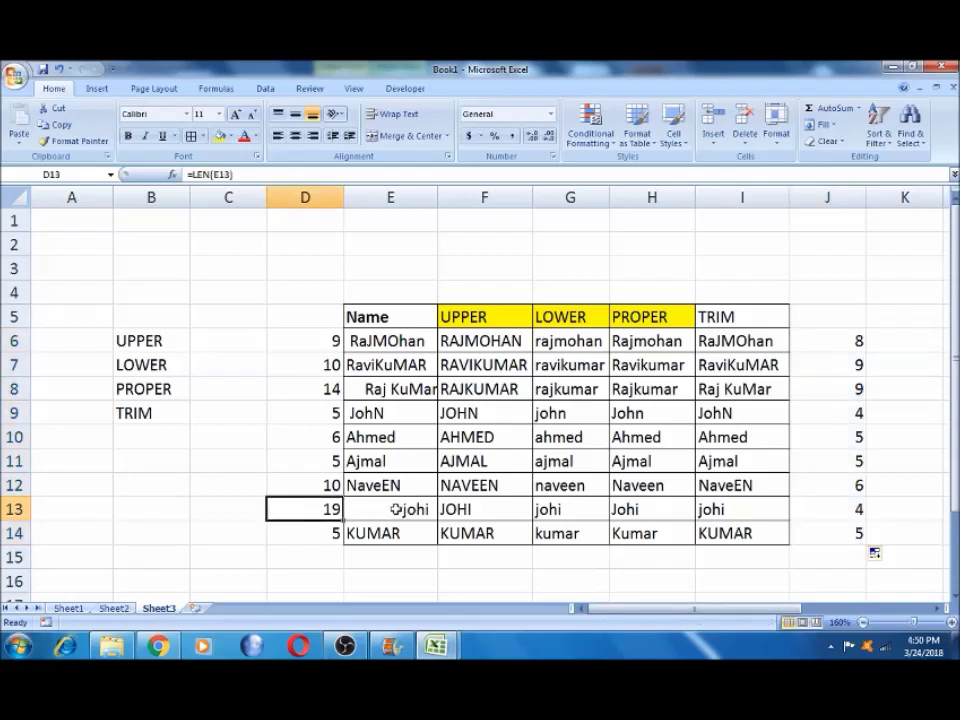
After checking the row 13 trim results, give the TRIM header in I5 a yellow fill.
{"action": "left_click", "coordinate": [830, 506]}
{"action": "left_click", "coordinate": [724, 508]}
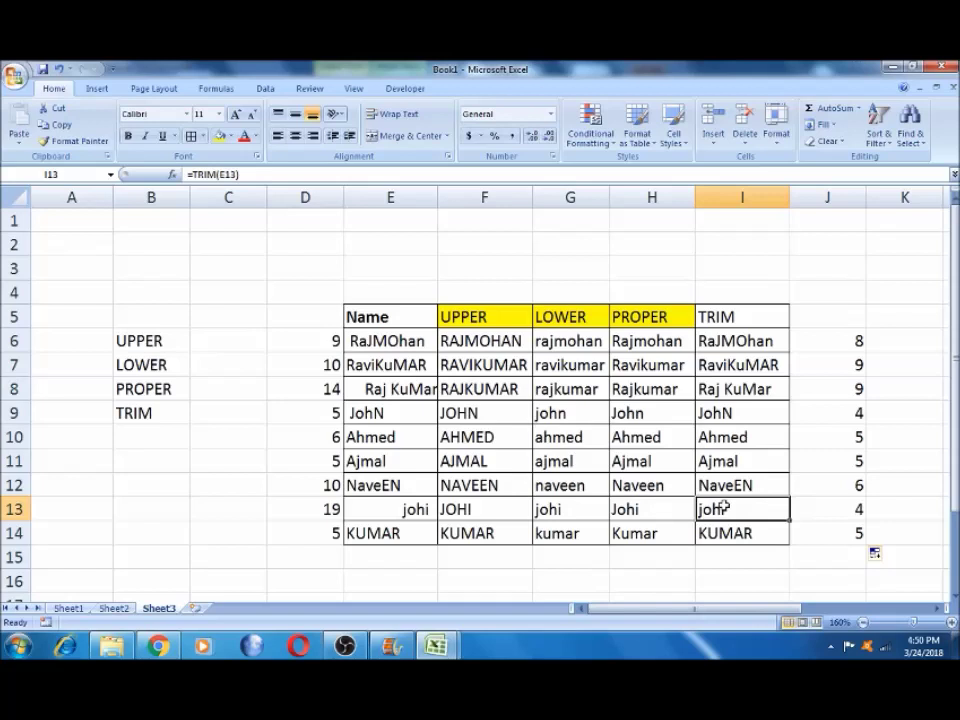
{"action": "left_click", "coordinate": [733, 318]}
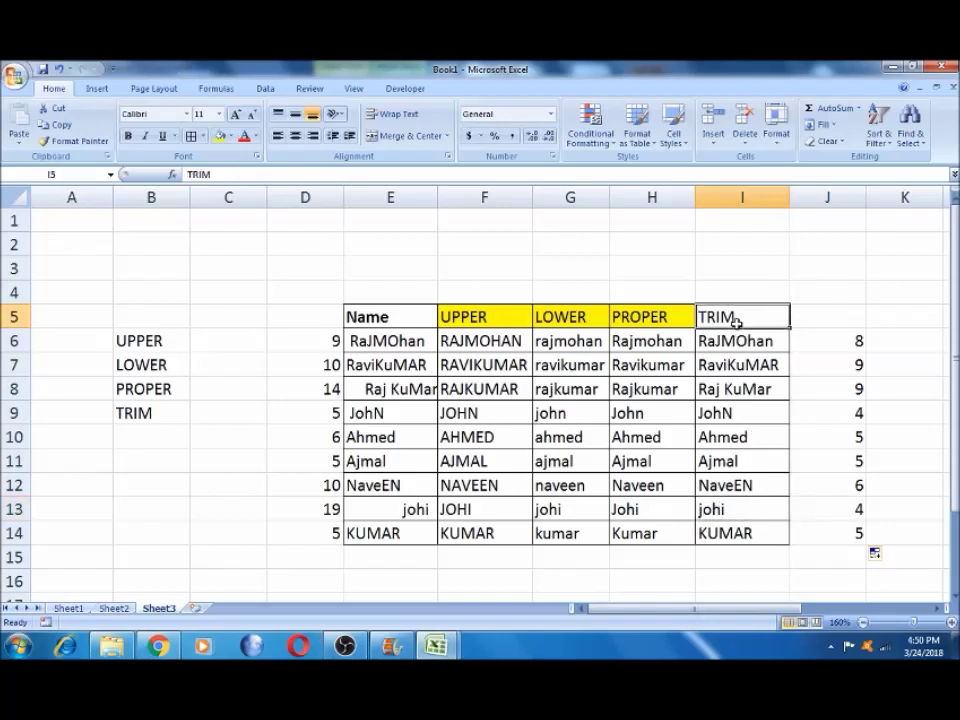
{"action": "left_click", "coordinate": [217, 135]}
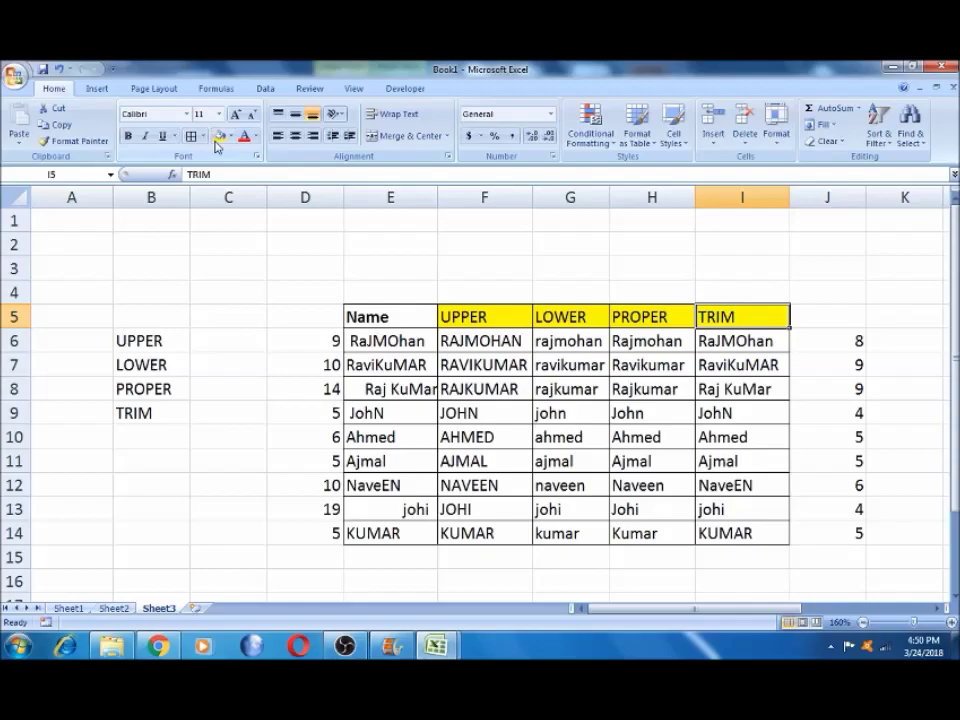